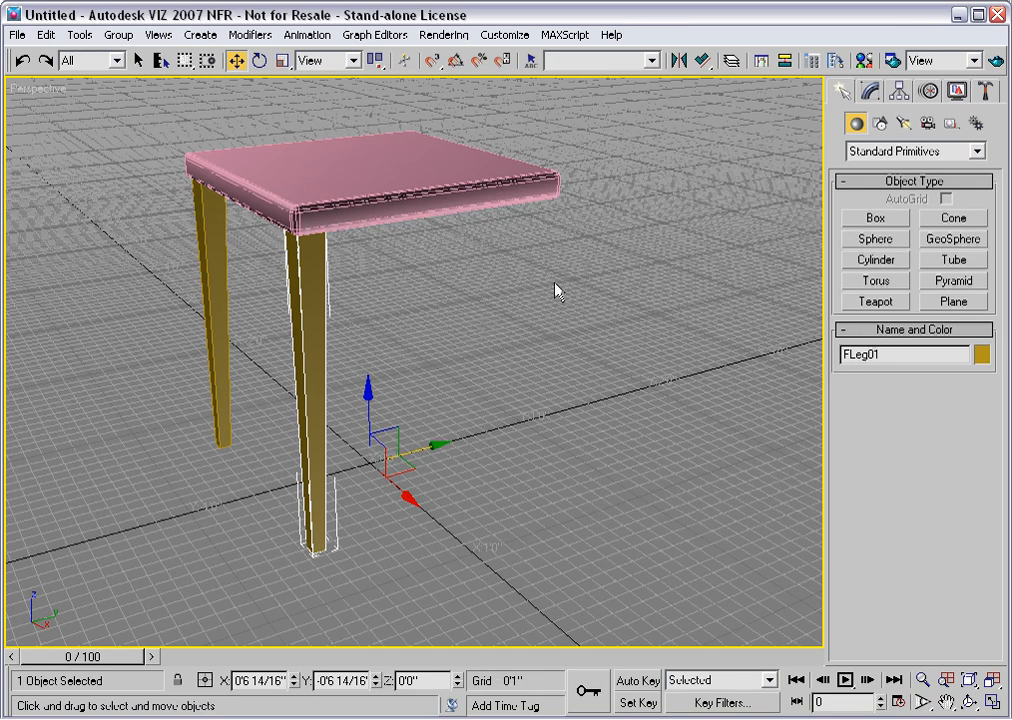
Mirror the selected back leg across the Y axis as an independent copy
click(678, 62)
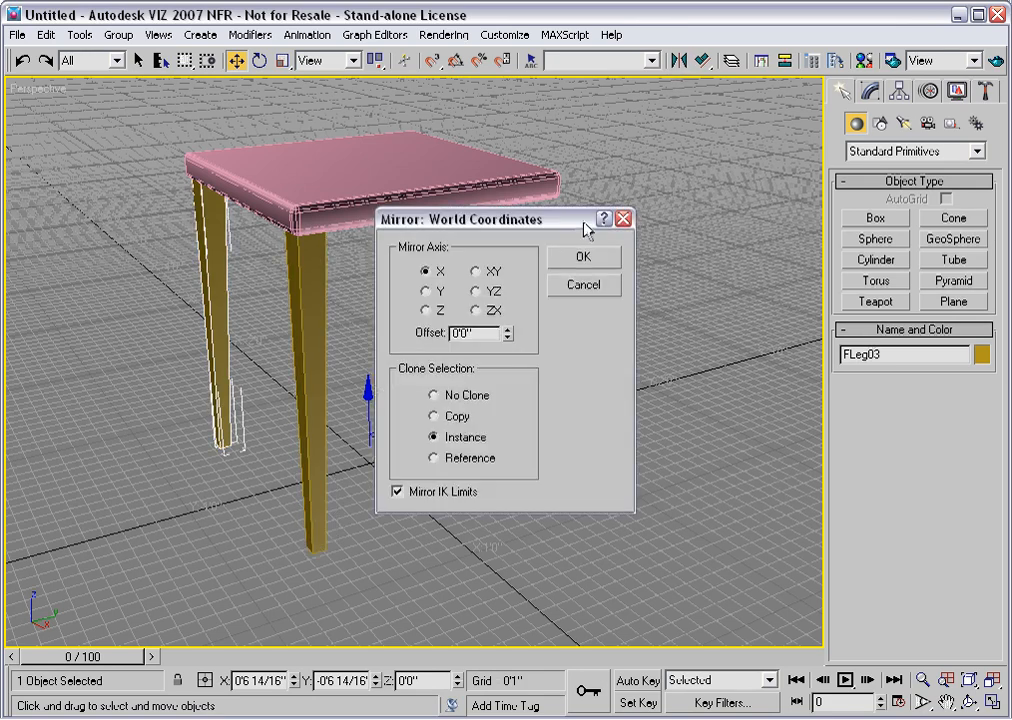
drag(553, 222, 797, 238)
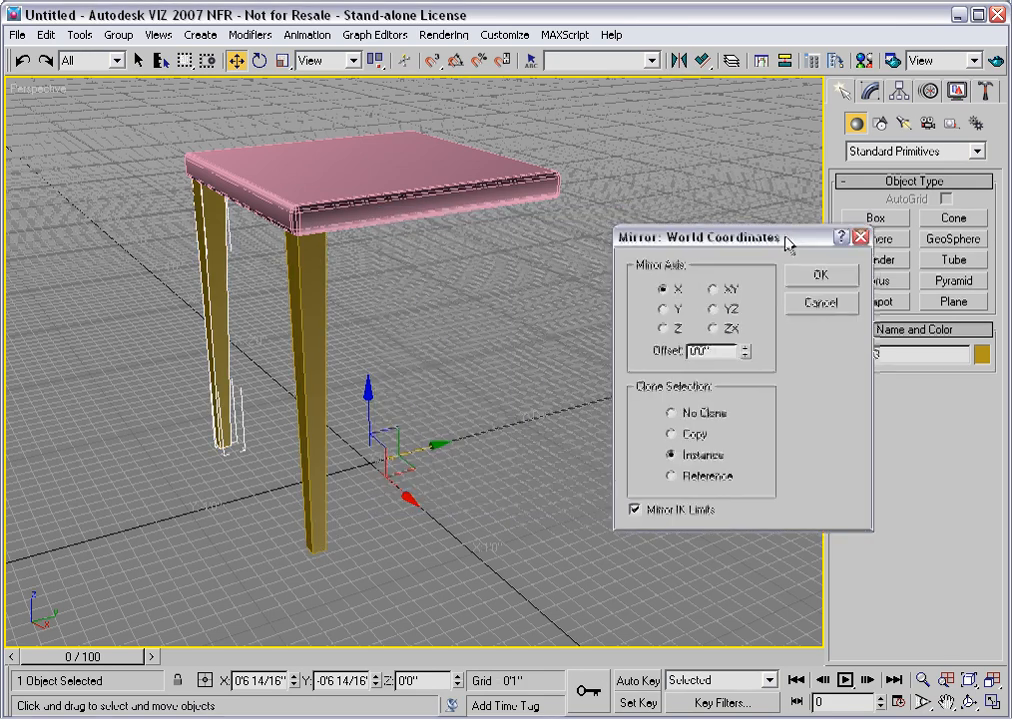
click(669, 308)
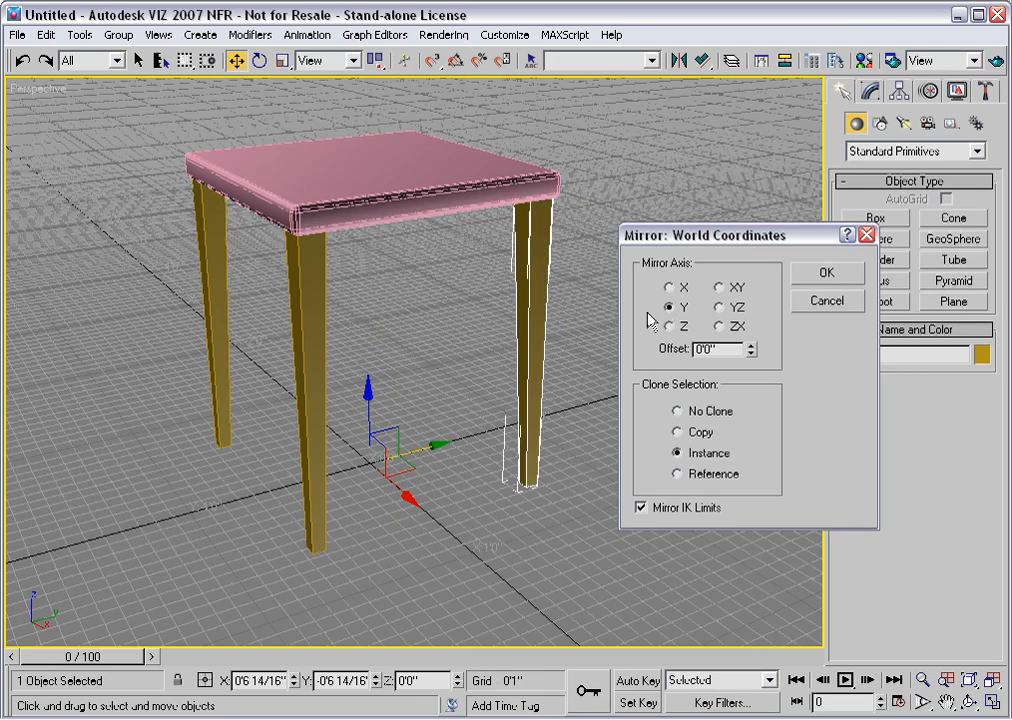
click(676, 431)
click(802, 273)
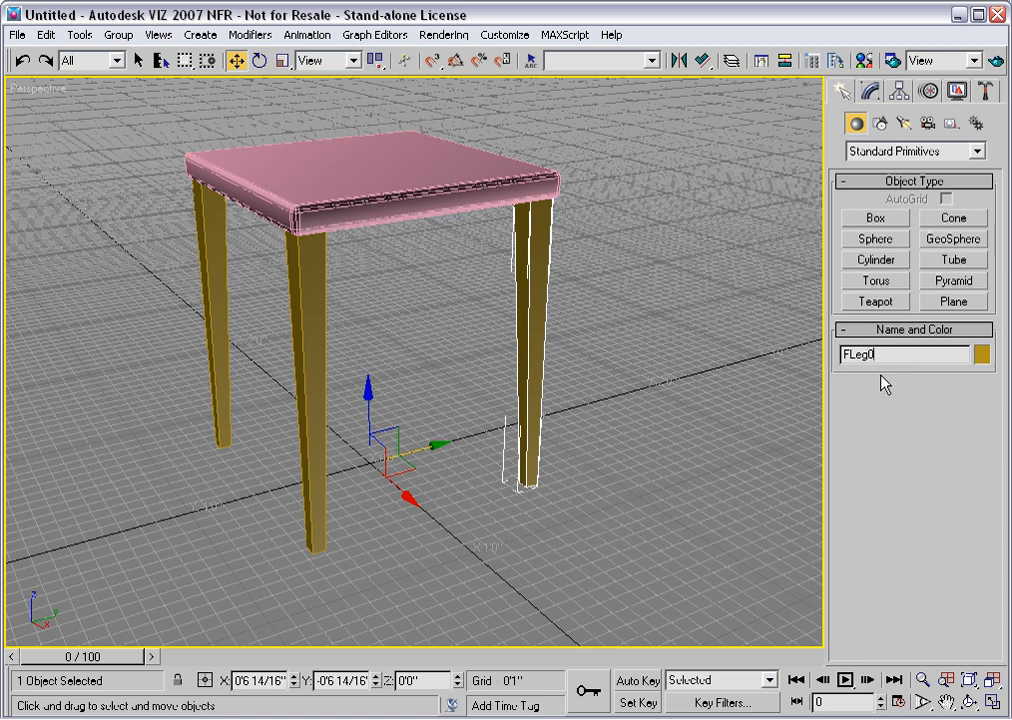
Rename the mirrored leg as BLeg01
text(1)
key(Home)
text(B)
key(Delete)
key(Return)
Replace the FFD 2x2x2 modifier on BLeg01 with a Taper modifier
click(870, 92)
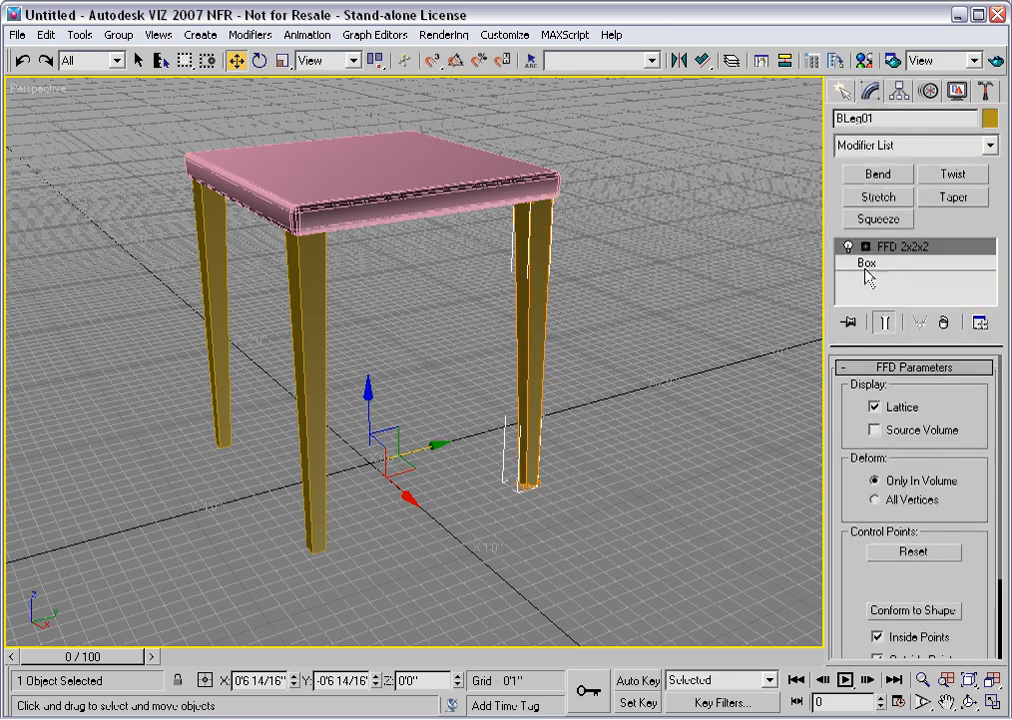
click(942, 323)
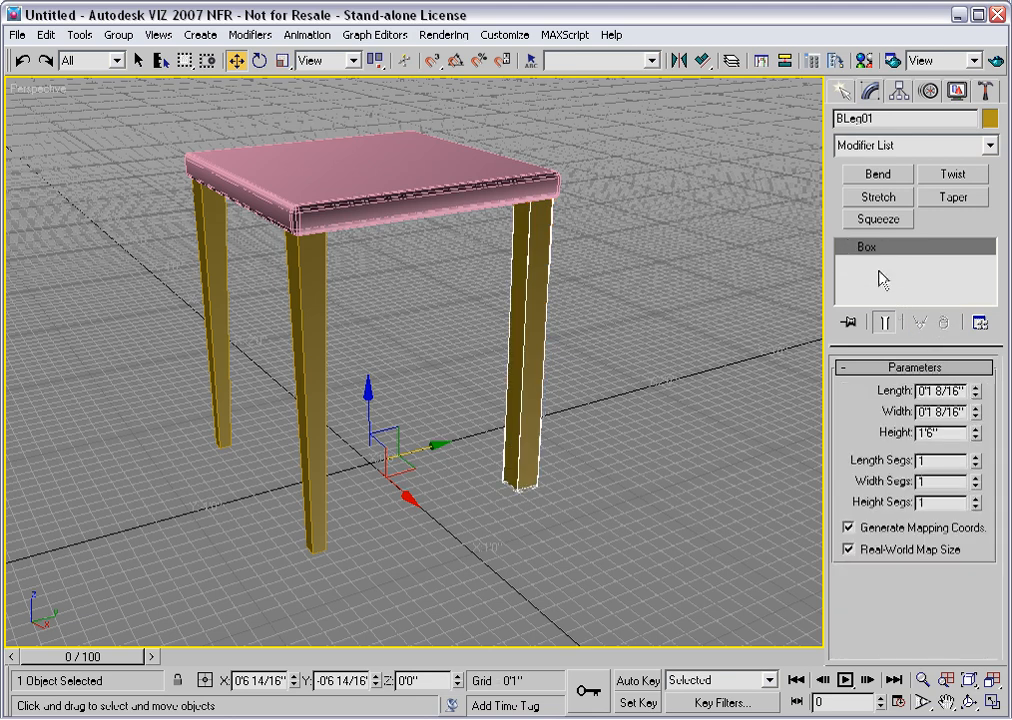
click(952, 198)
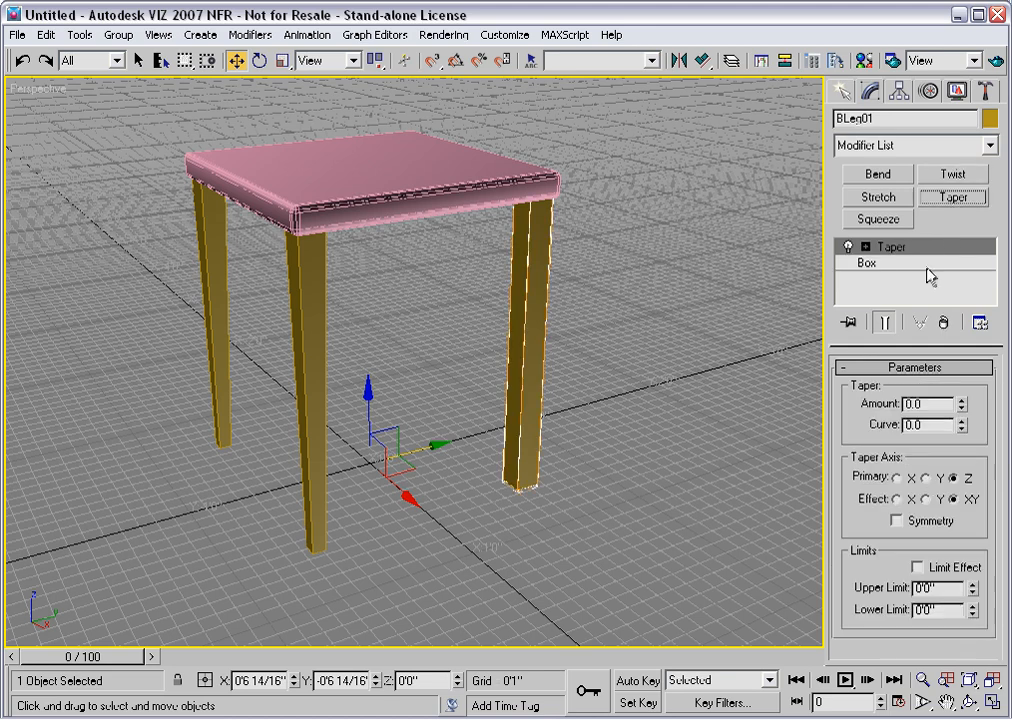
drag(963, 408, 963, 352)
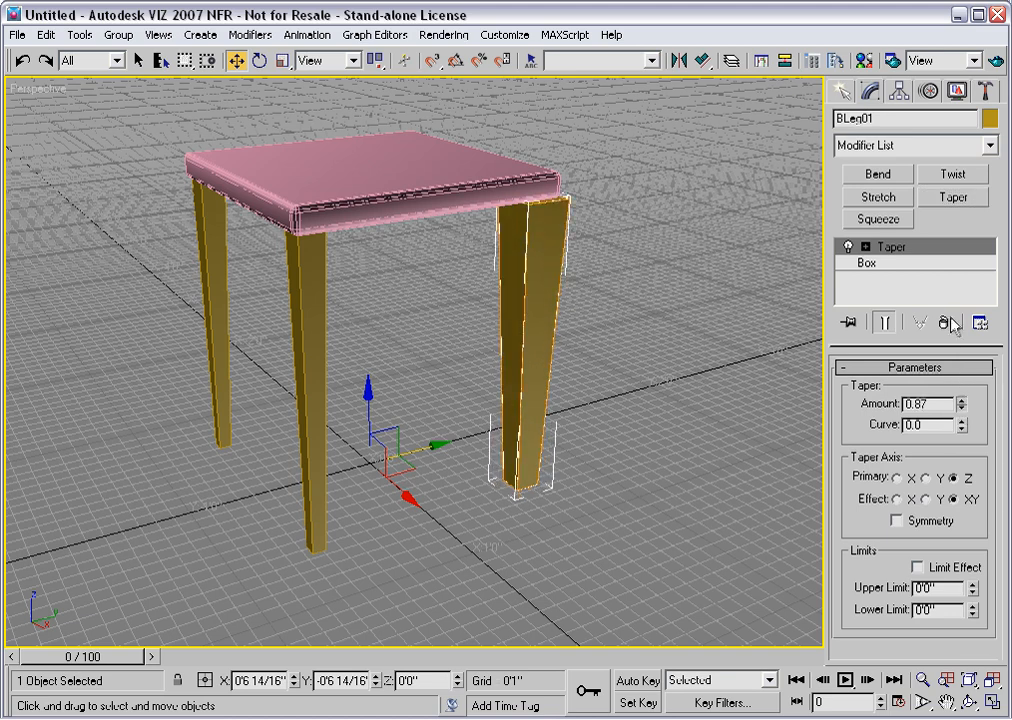
drag(962, 410, 955, 527)
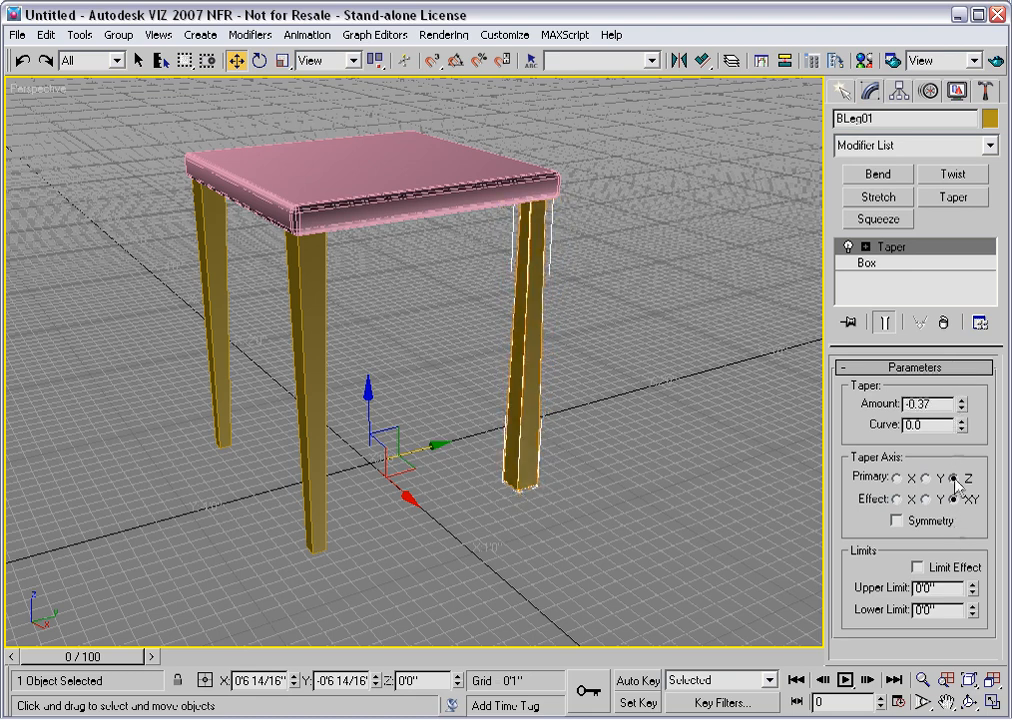
right_click(962, 412)
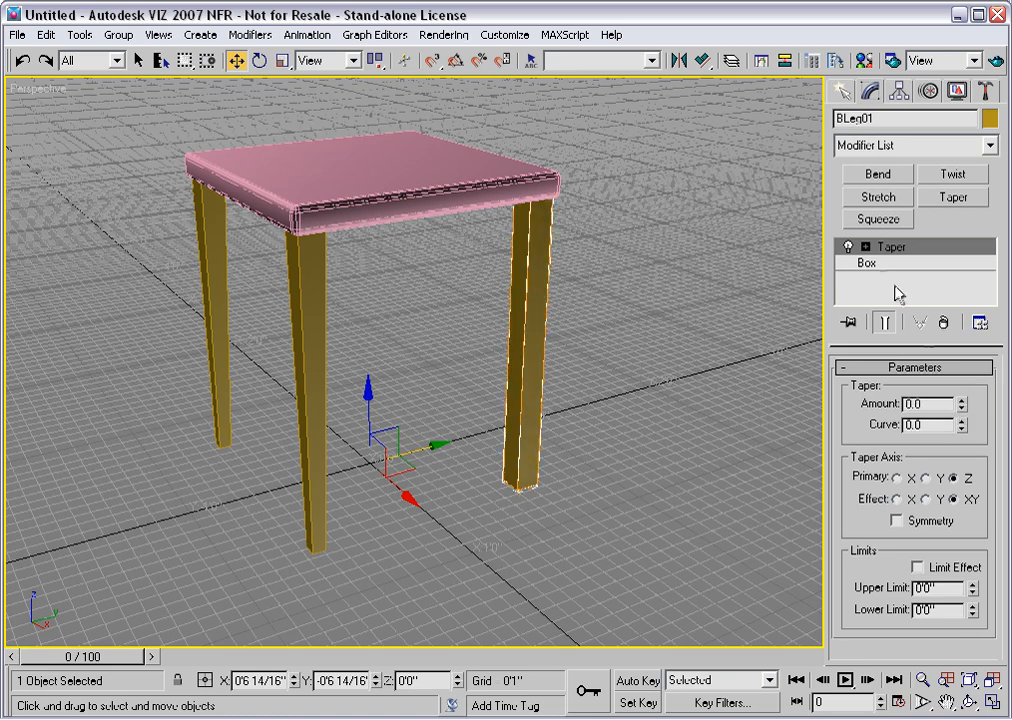
Raise the Taper modifier's center to a Z height of 1'6" and set the taper amount to 0.44
click(866, 247)
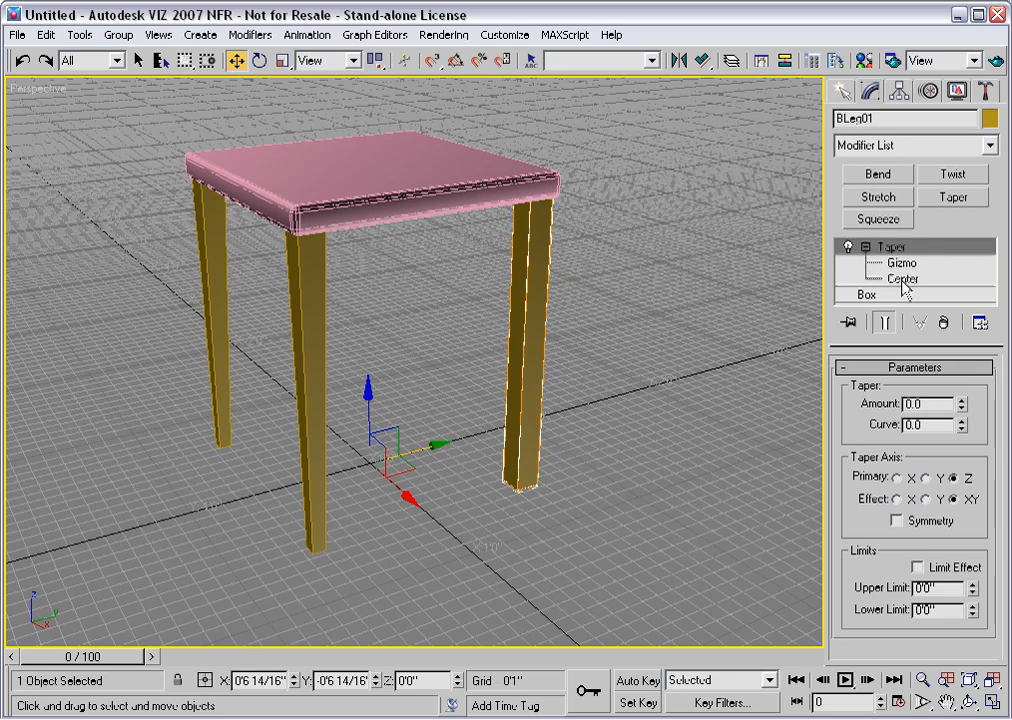
click(902, 280)
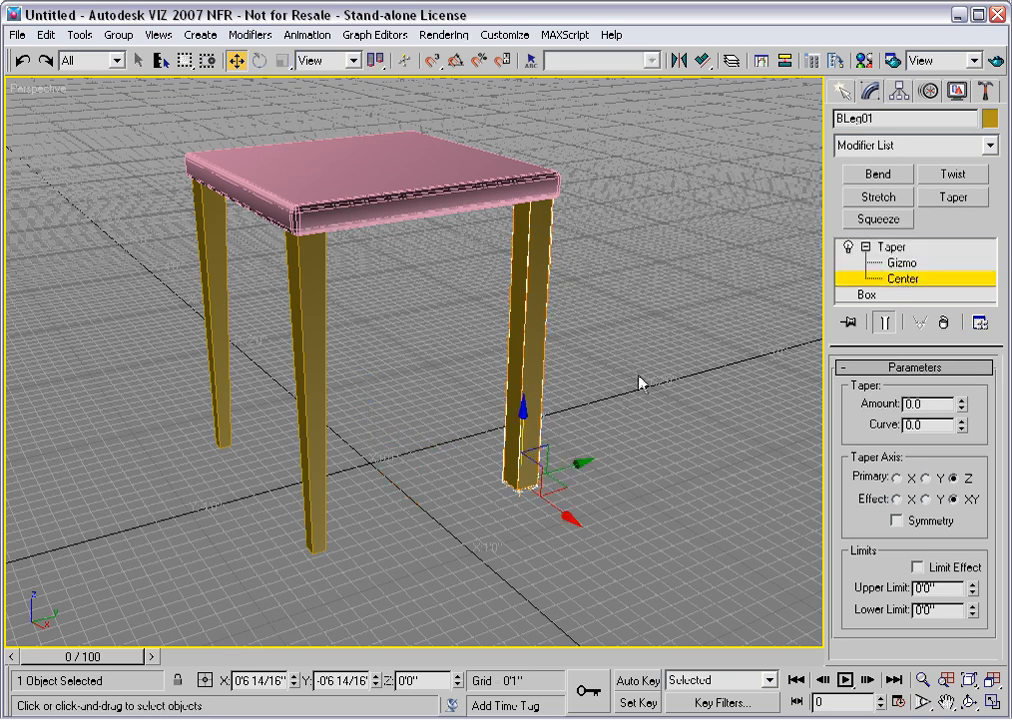
drag(544, 450, 533, 158)
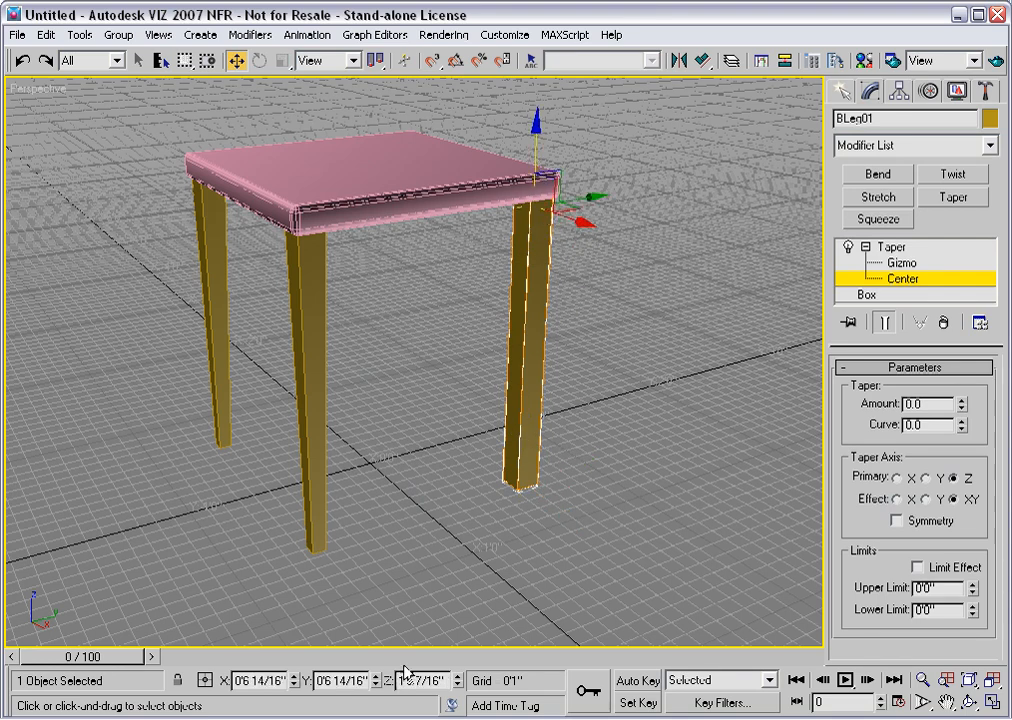
drag(399, 680, 446, 682)
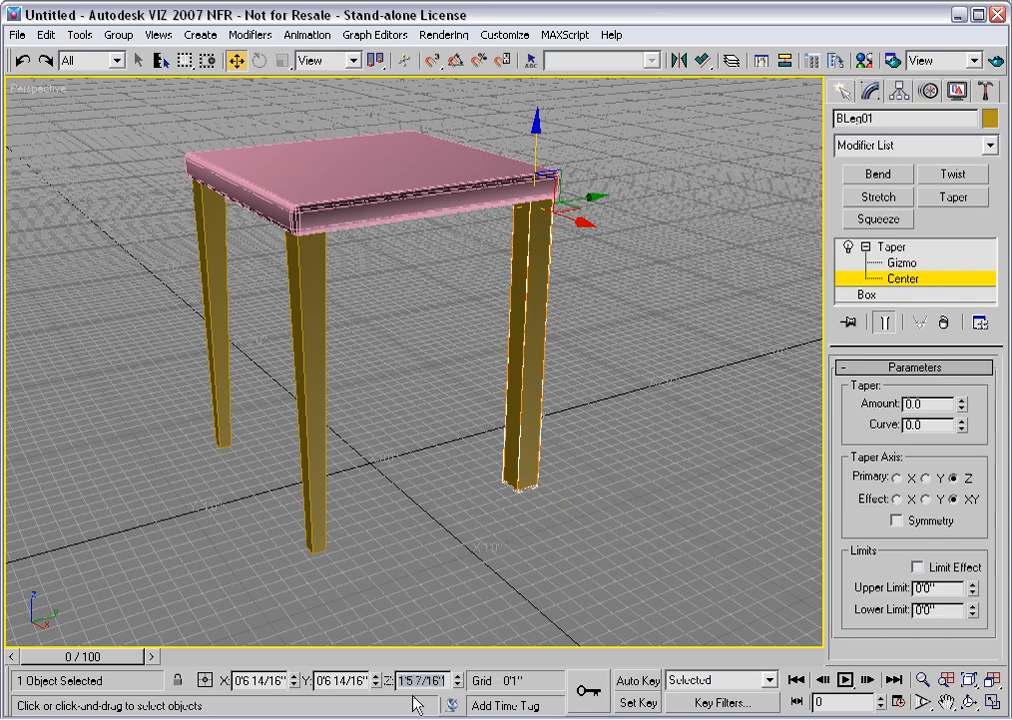
text(1)
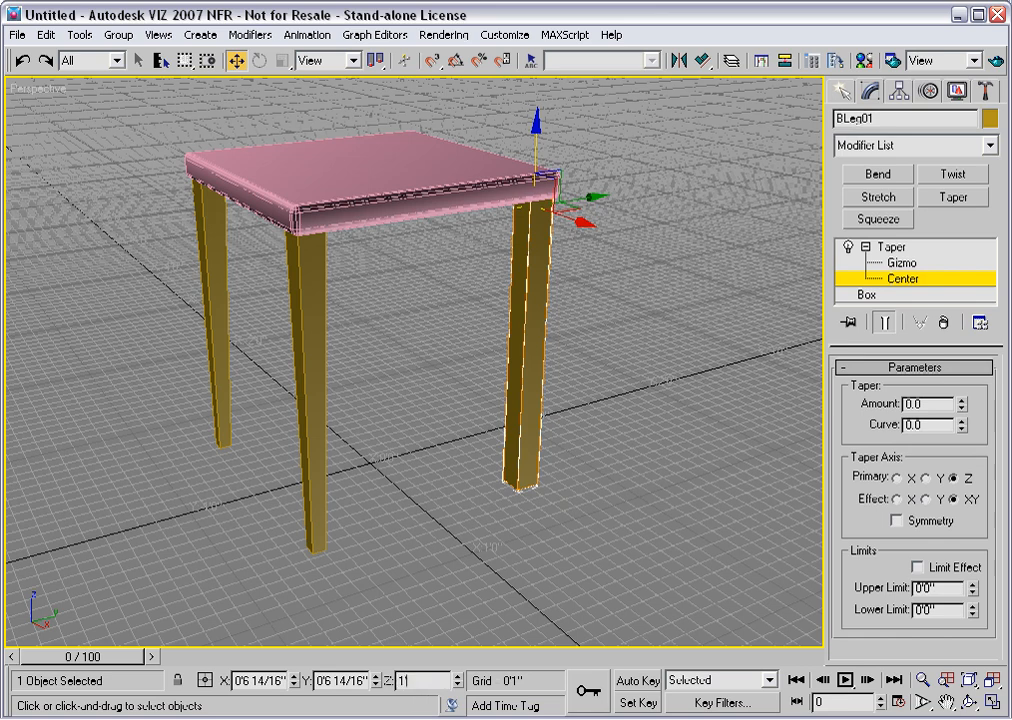
text('6")
key(Return)
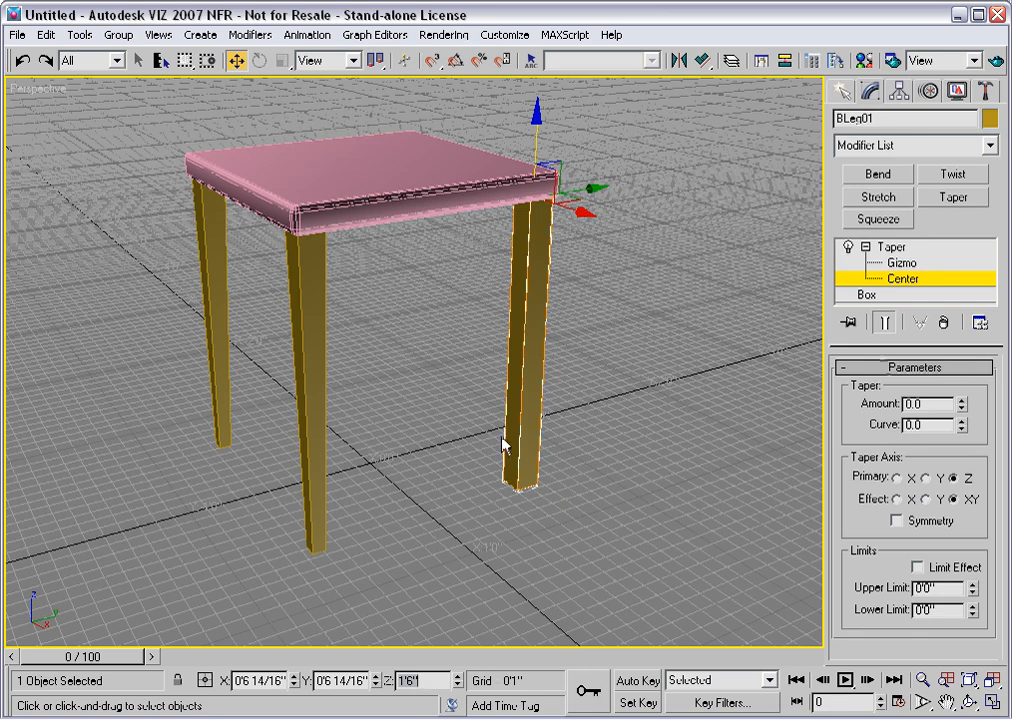
click(907, 281)
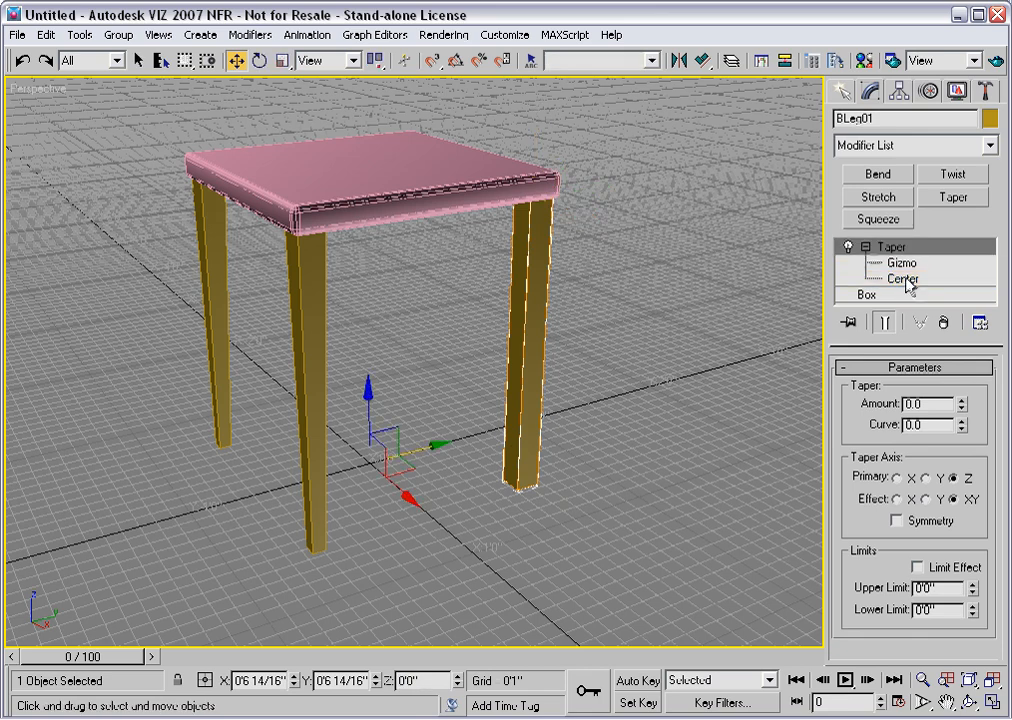
click(866, 246)
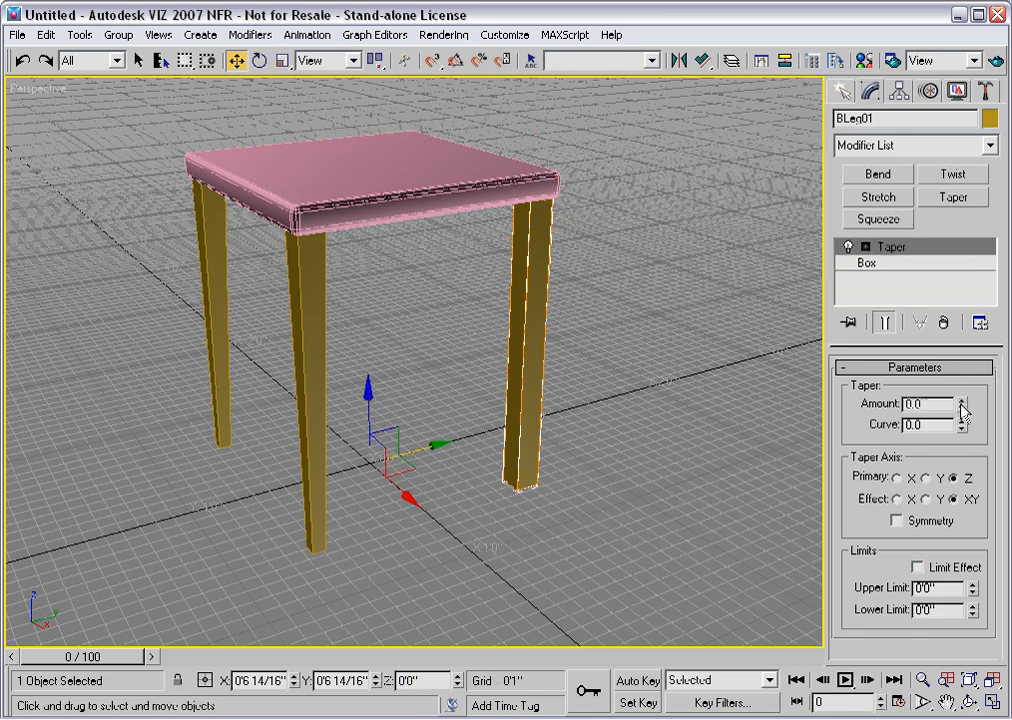
drag(961, 404, 940, 360)
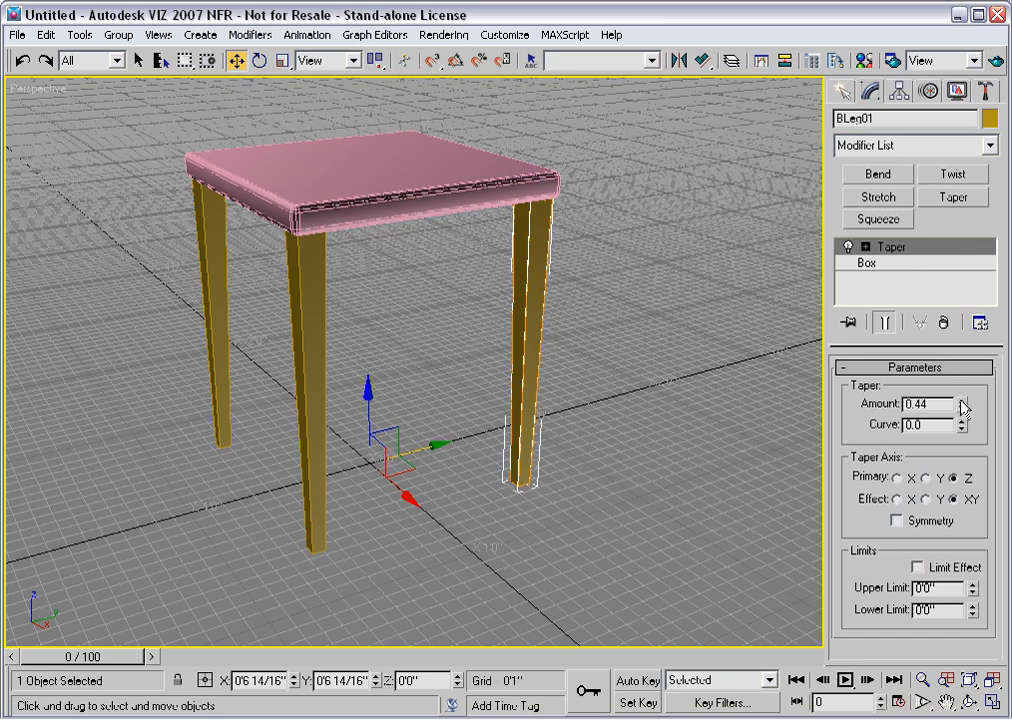
Apply a Bend modifier to BLeg01 with an angle of 25 and a direction of 90
click(889, 175)
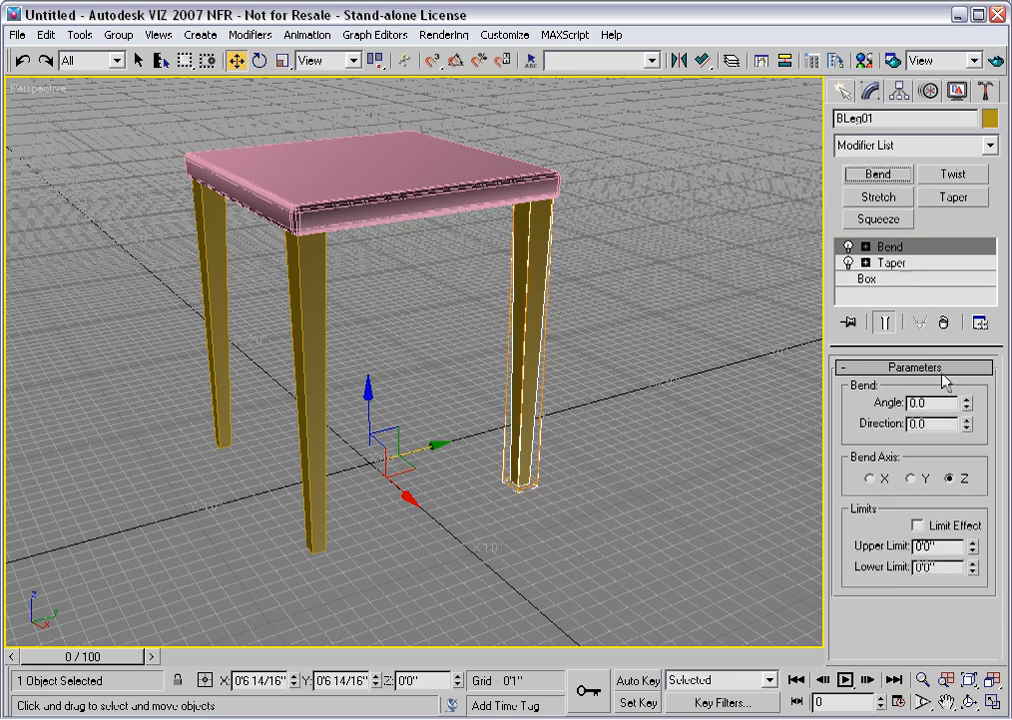
drag(966, 410, 954, 374)
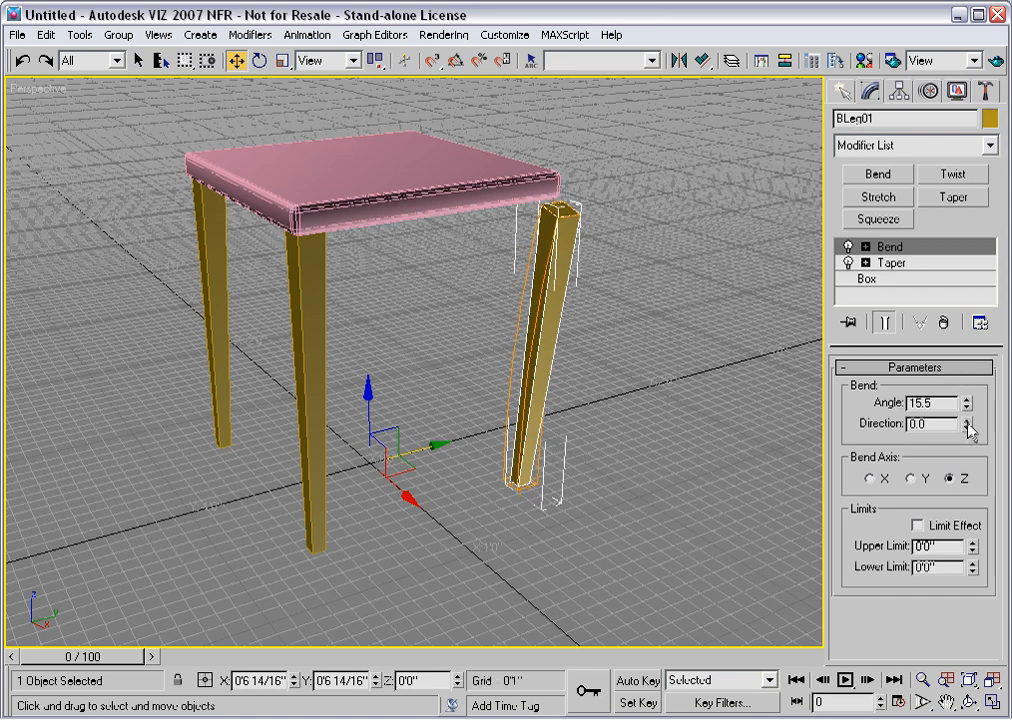
drag(966, 424, 948, 301)
double_click(938, 424)
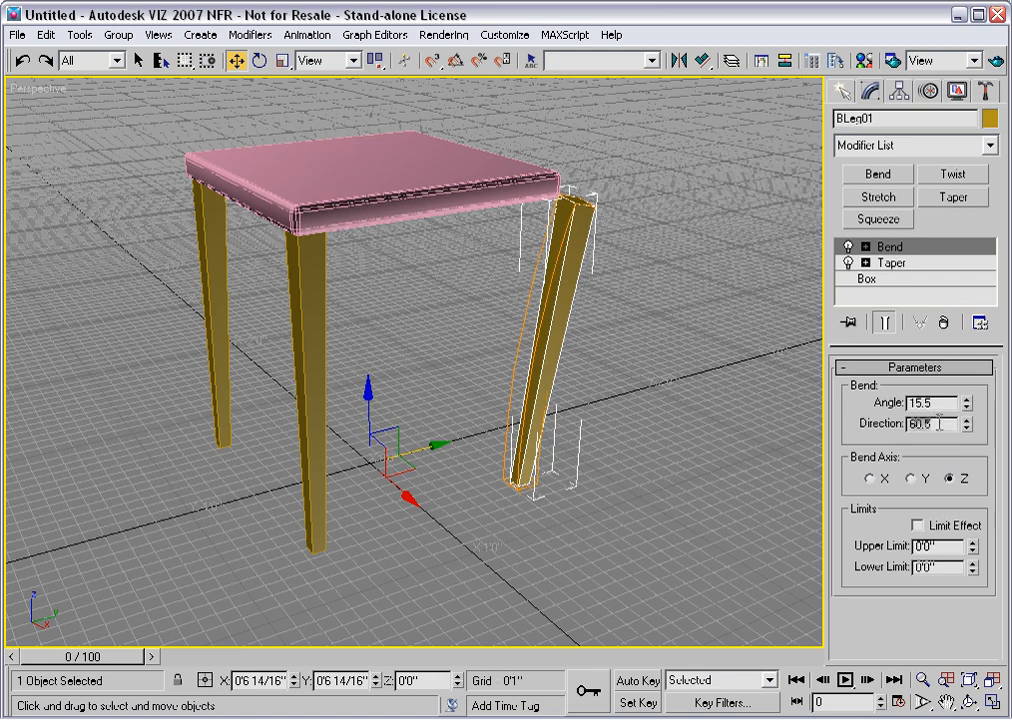
text(90)
key(Return)
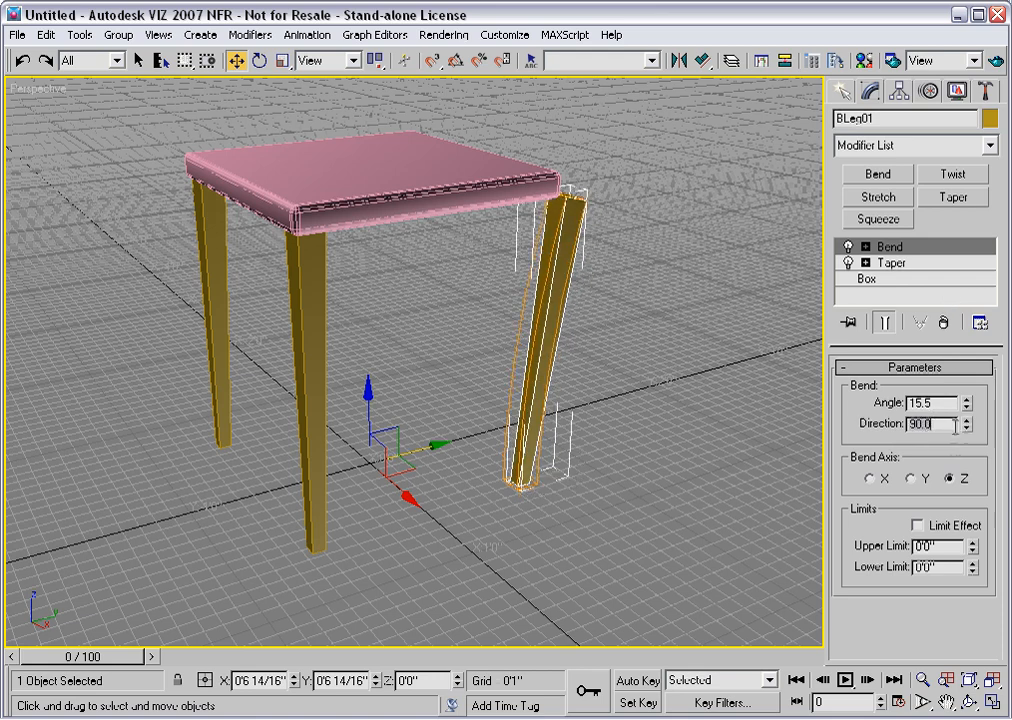
drag(963, 410, 962, 386)
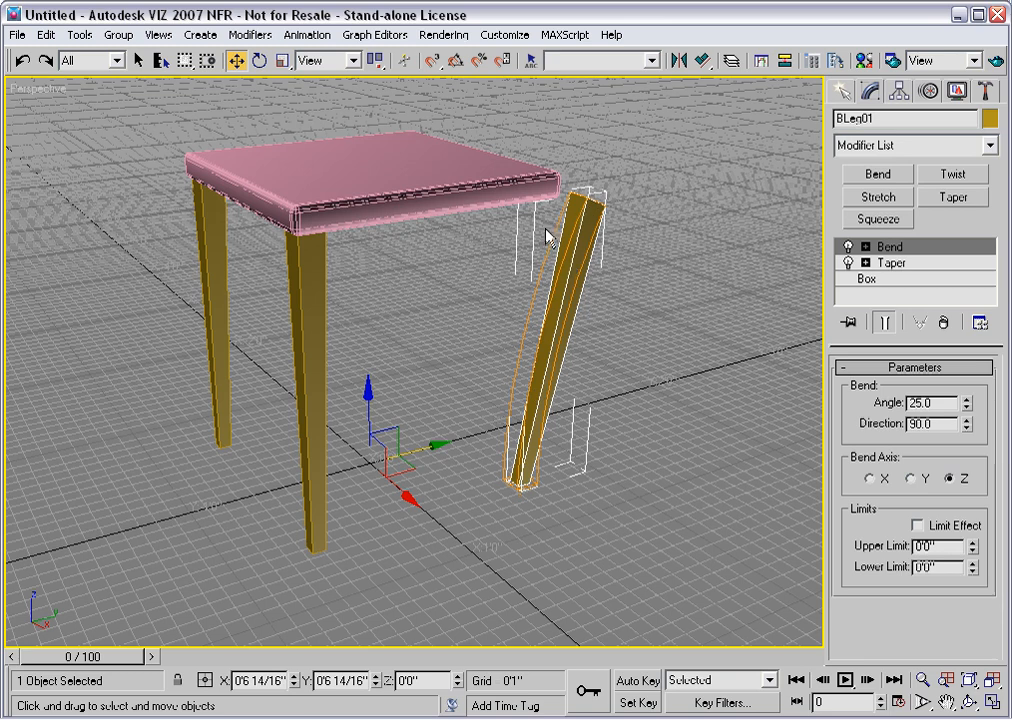
Set the height segments of BLeg01's base box to 13 and return to the Bend modifier
click(872, 280)
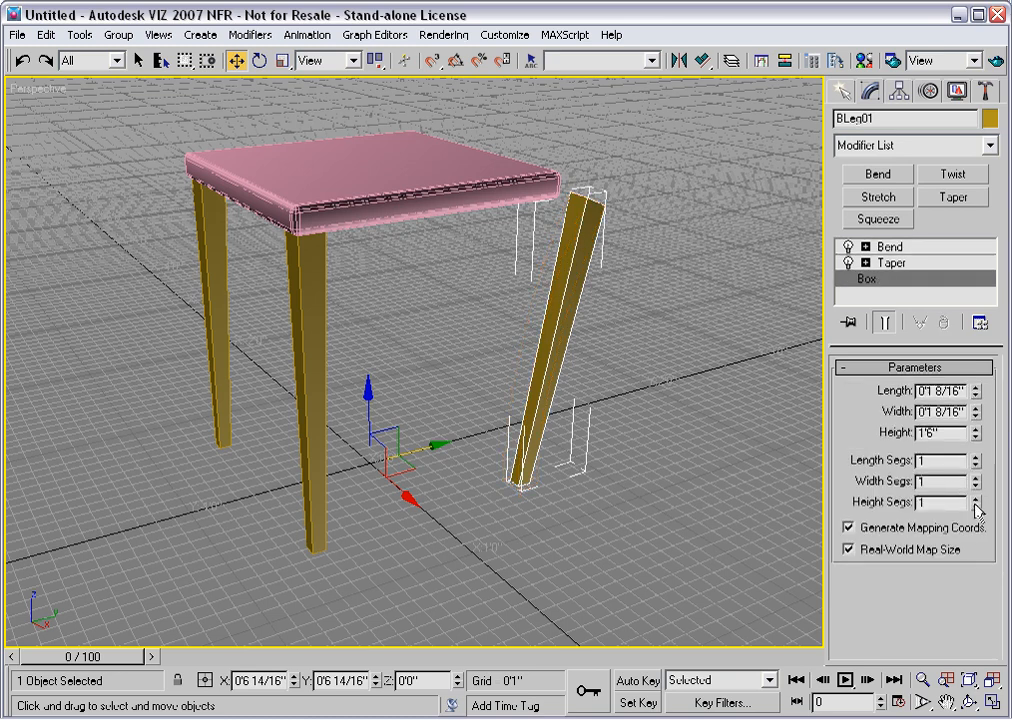
drag(977, 509, 976, 385)
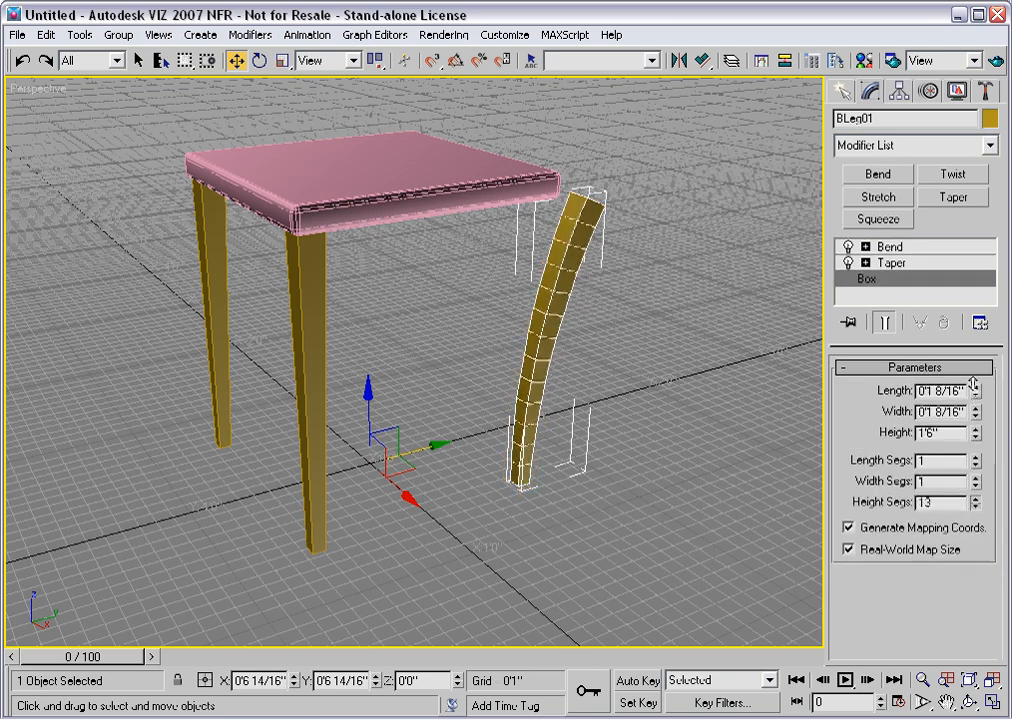
click(914, 248)
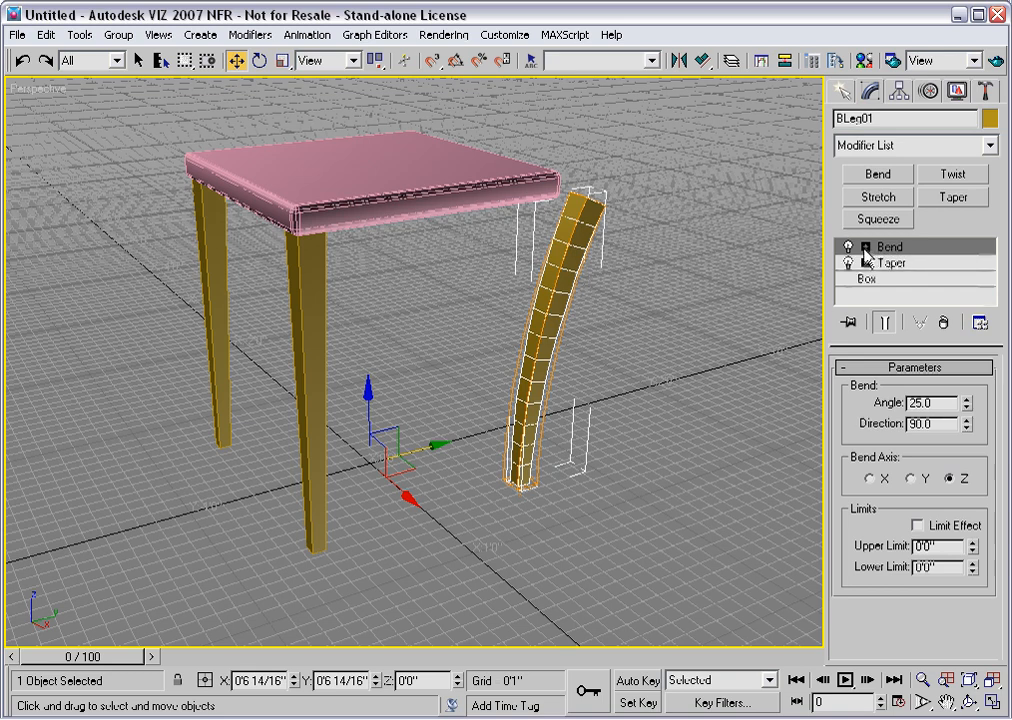
Raise the Bend modifier's center to a Z height of 1'6" so the leg bends from its top
click(865, 248)
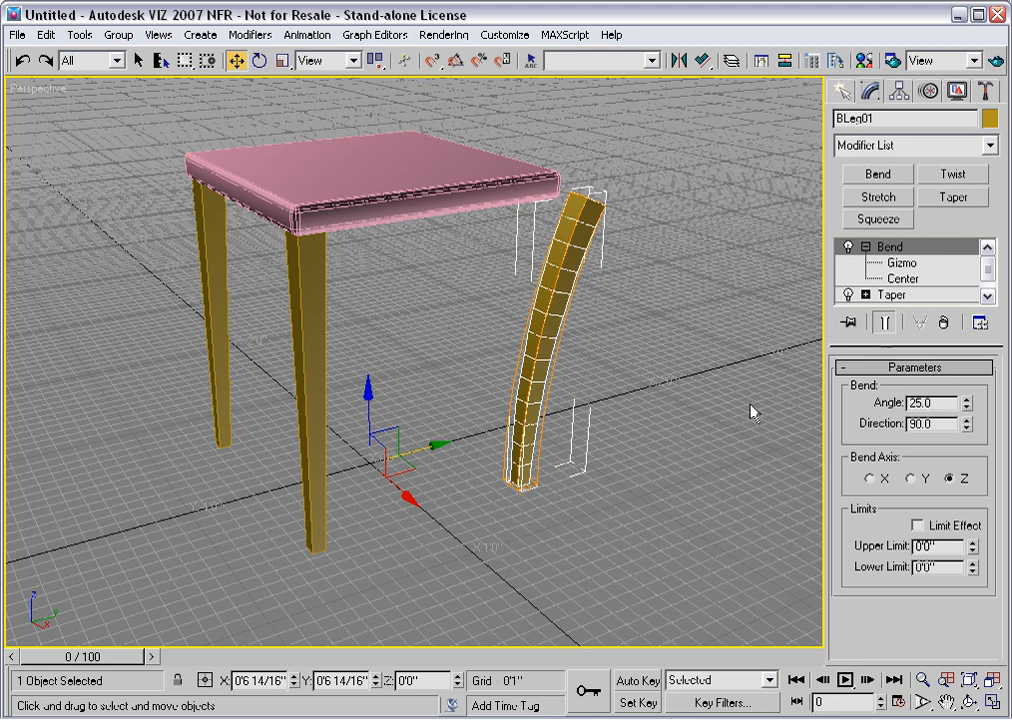
click(903, 279)
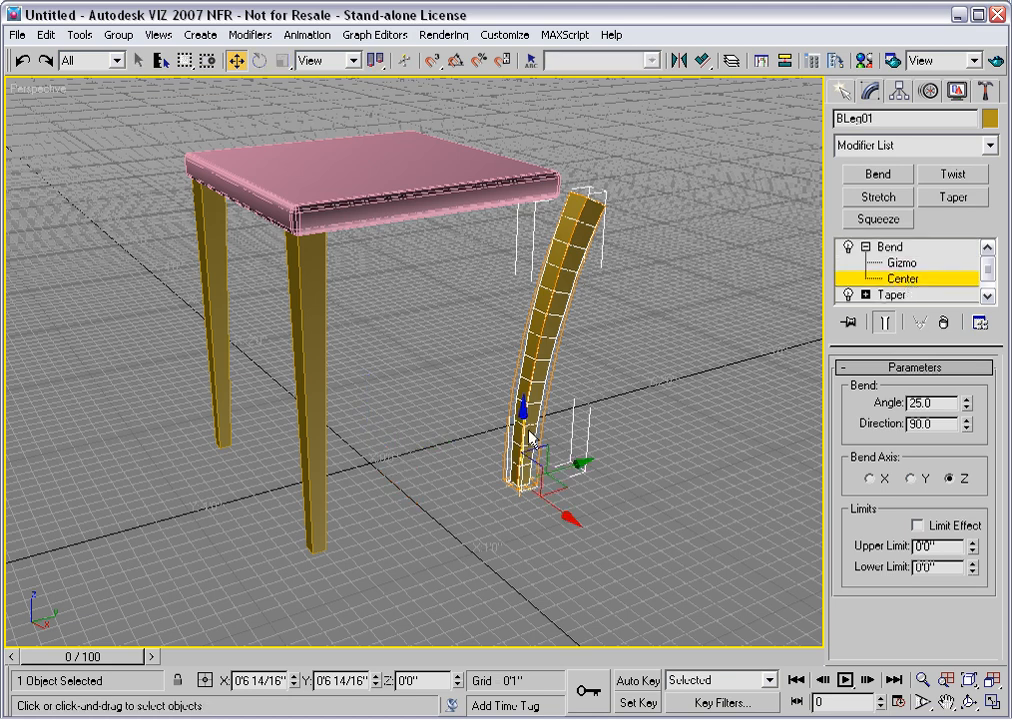
drag(521, 421, 533, 193)
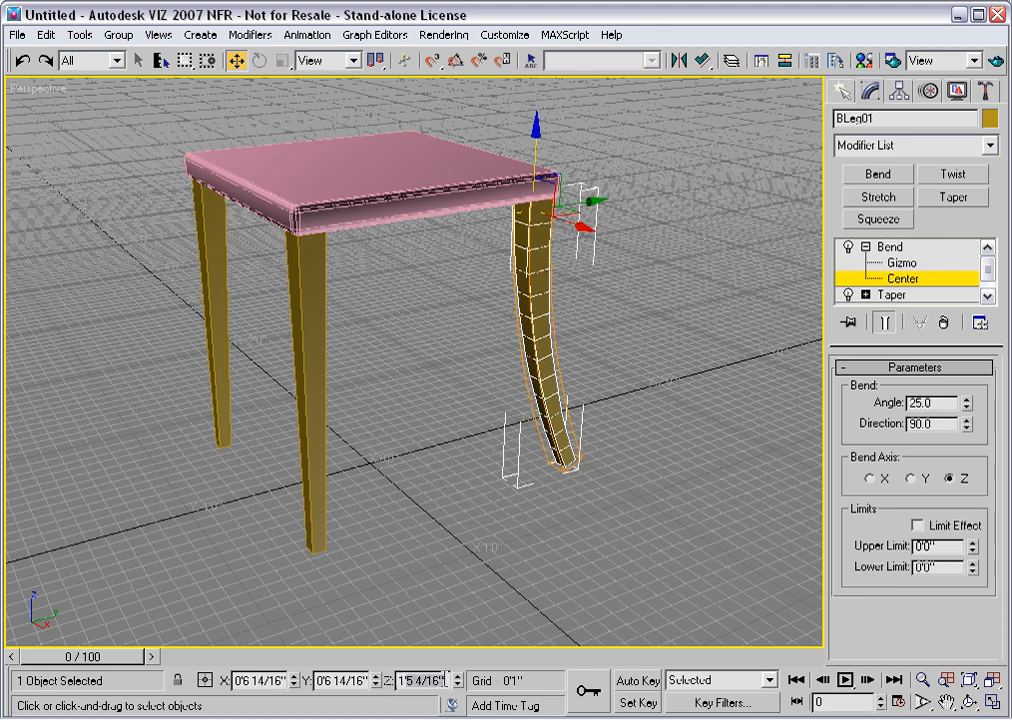
double_click(445, 680)
text(1'6)
key(Return)
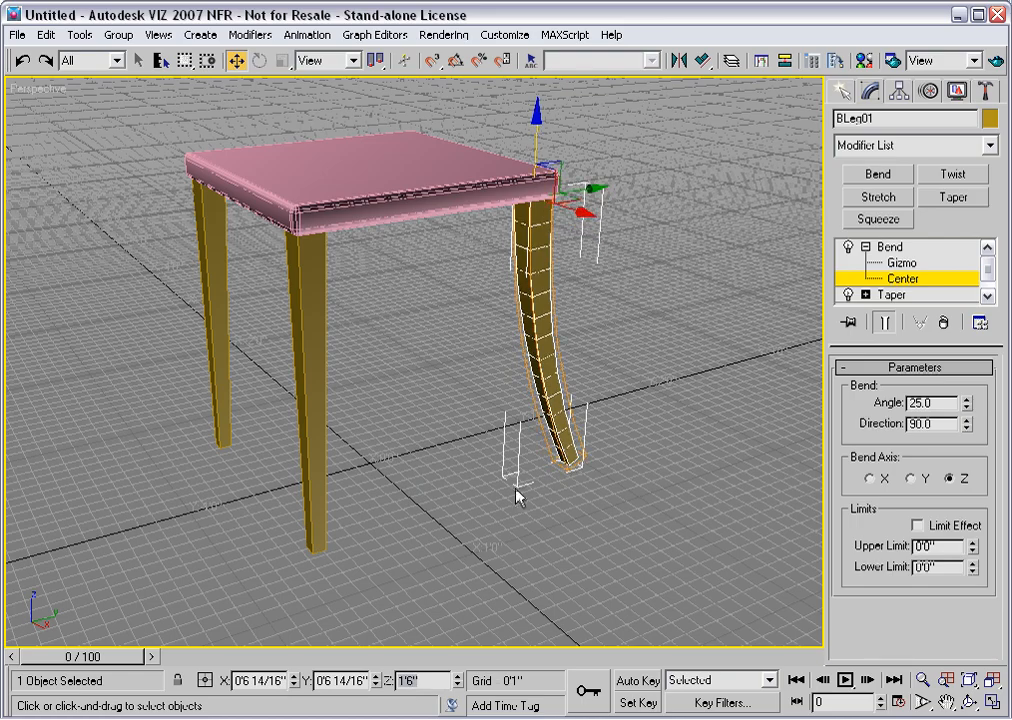
Reduce the back leg's bend angle to 16
alt+middle_drag(547, 508, 478, 491)
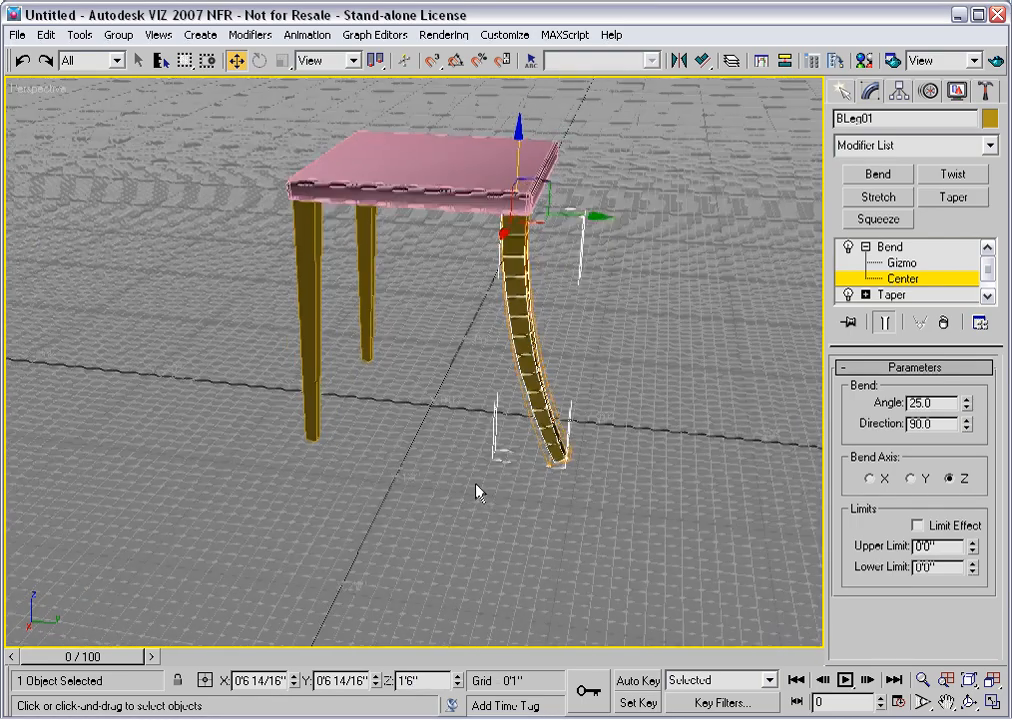
scroll(477, 484, up, 5)
middle_drag(498, 345, 399, 410)
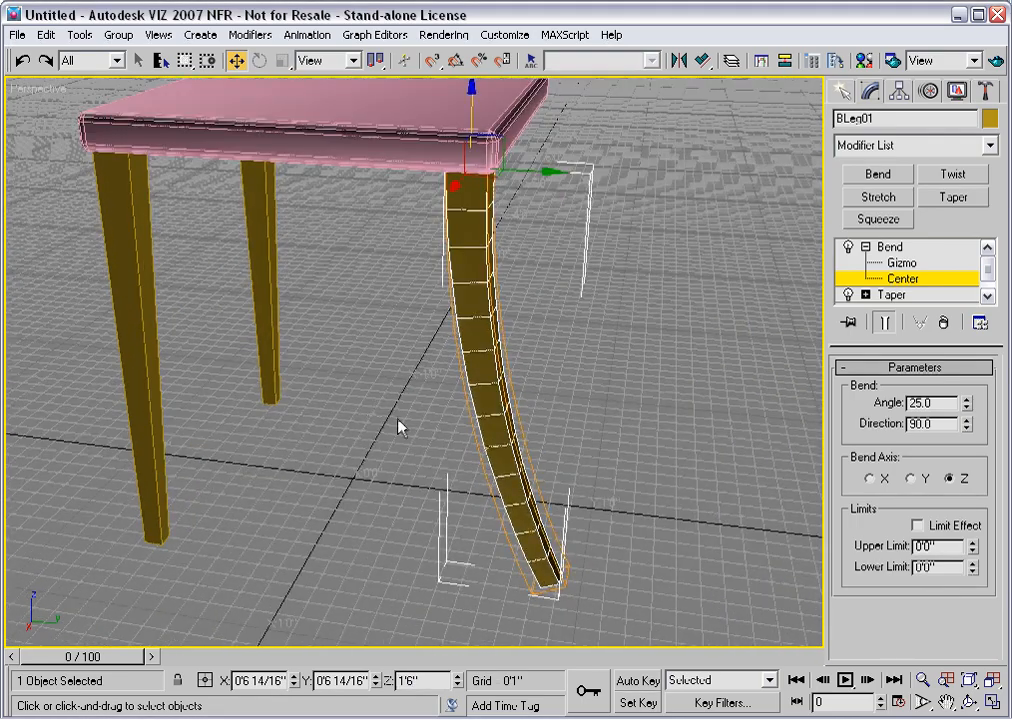
alt+middle_drag(472, 443, 447, 432)
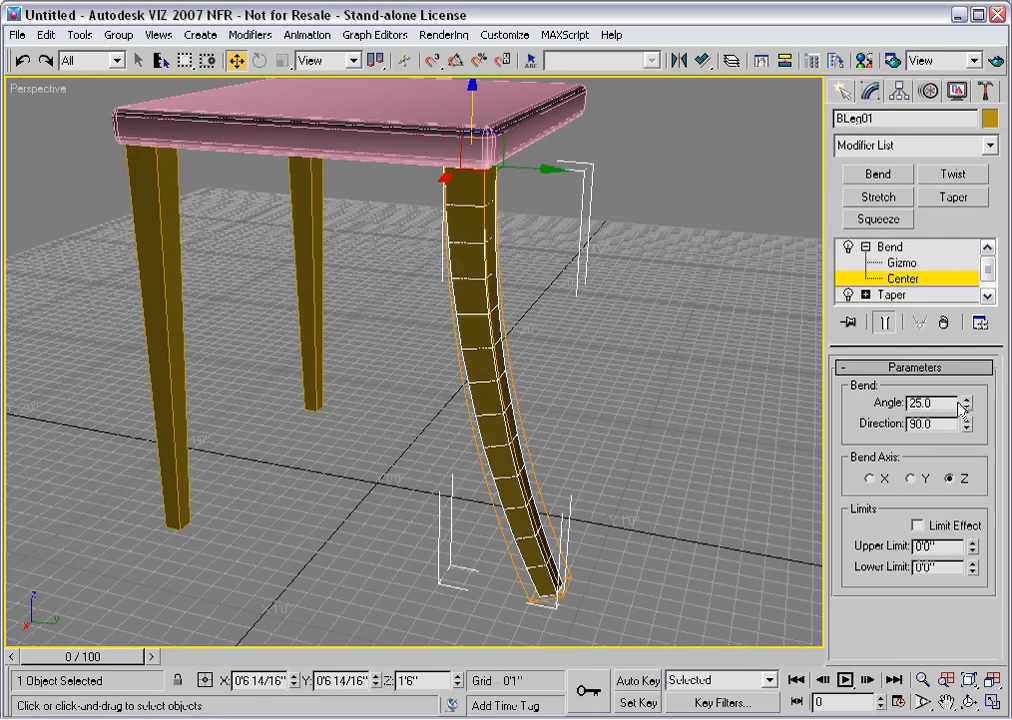
drag(966, 403, 962, 419)
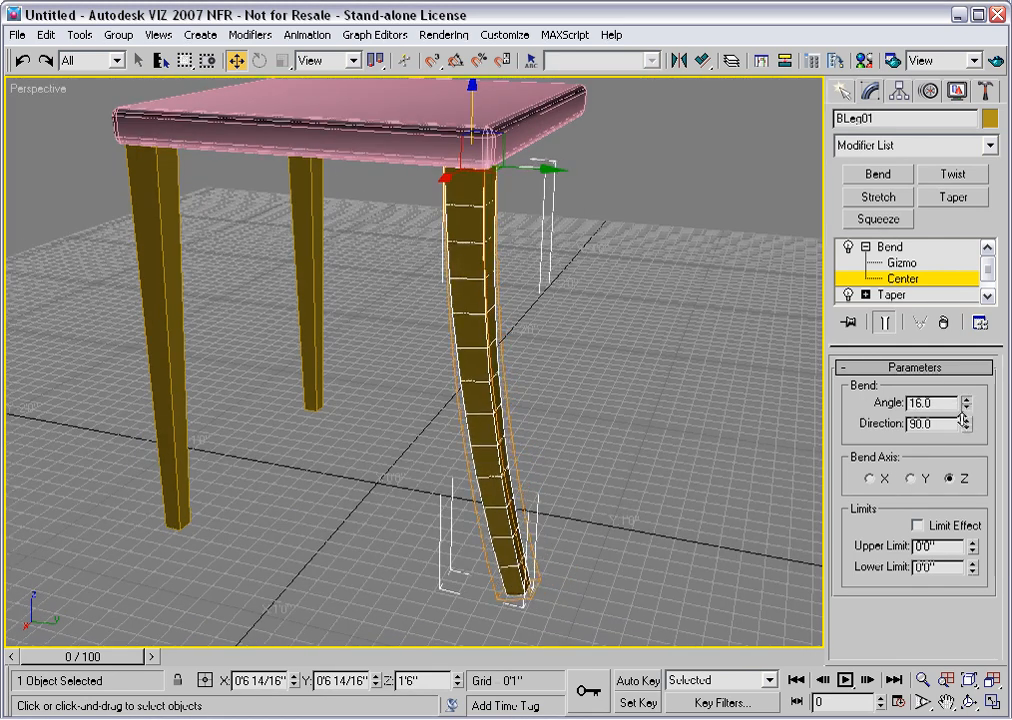
Leave the Bend modifier's Center sub-object level and collapse its entry in BLeg01's modifier stack
click(914, 281)
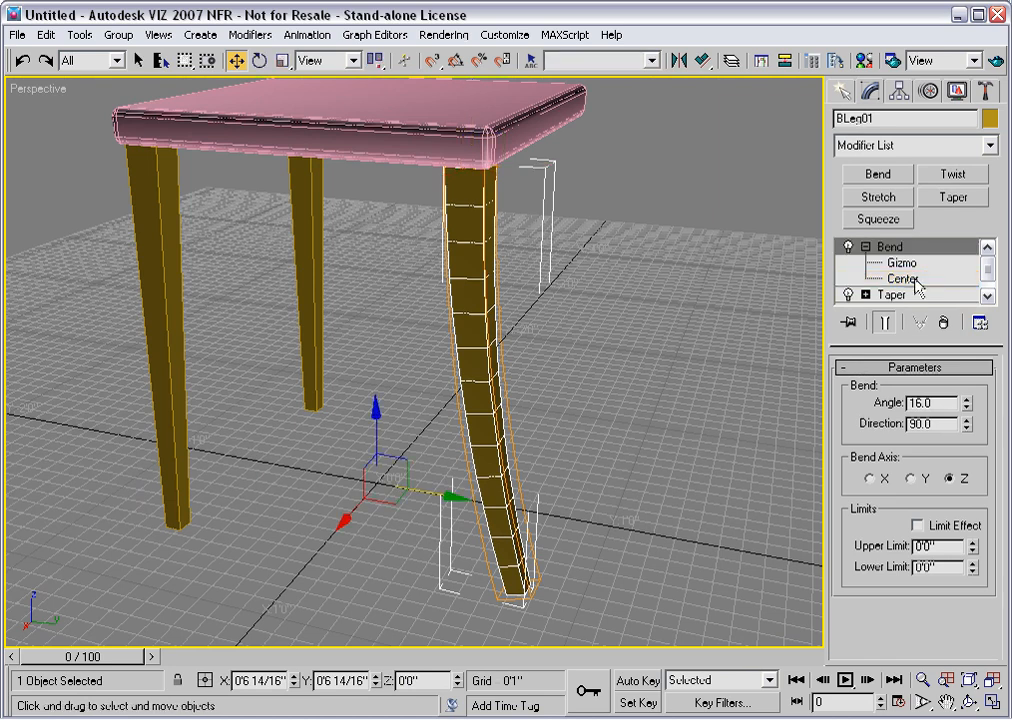
click(865, 246)
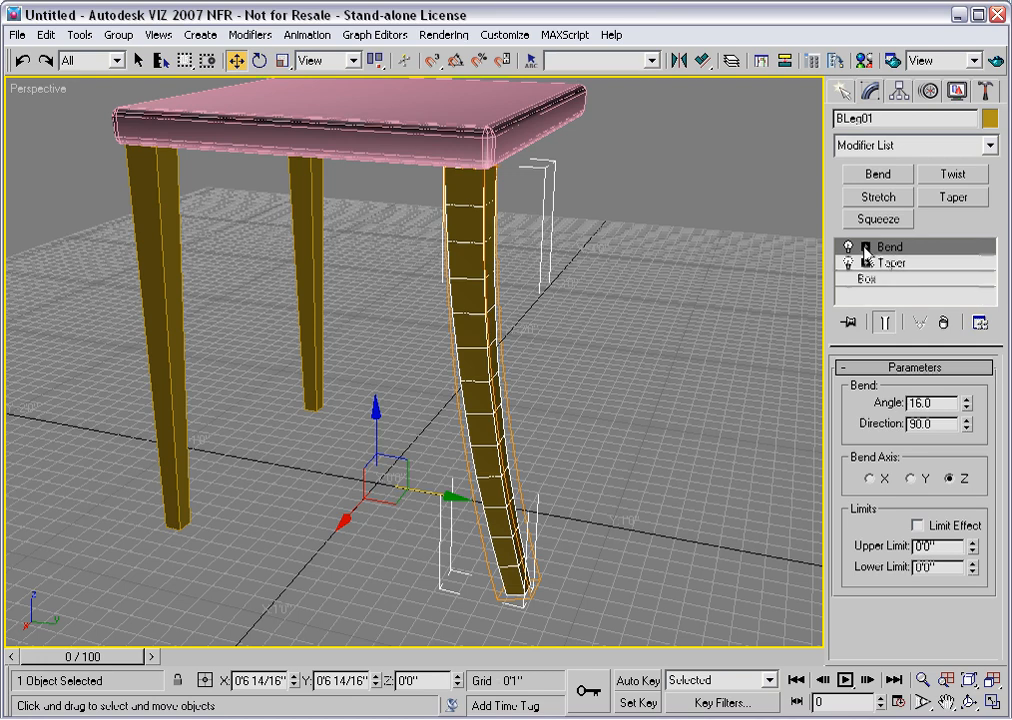
click(886, 176)
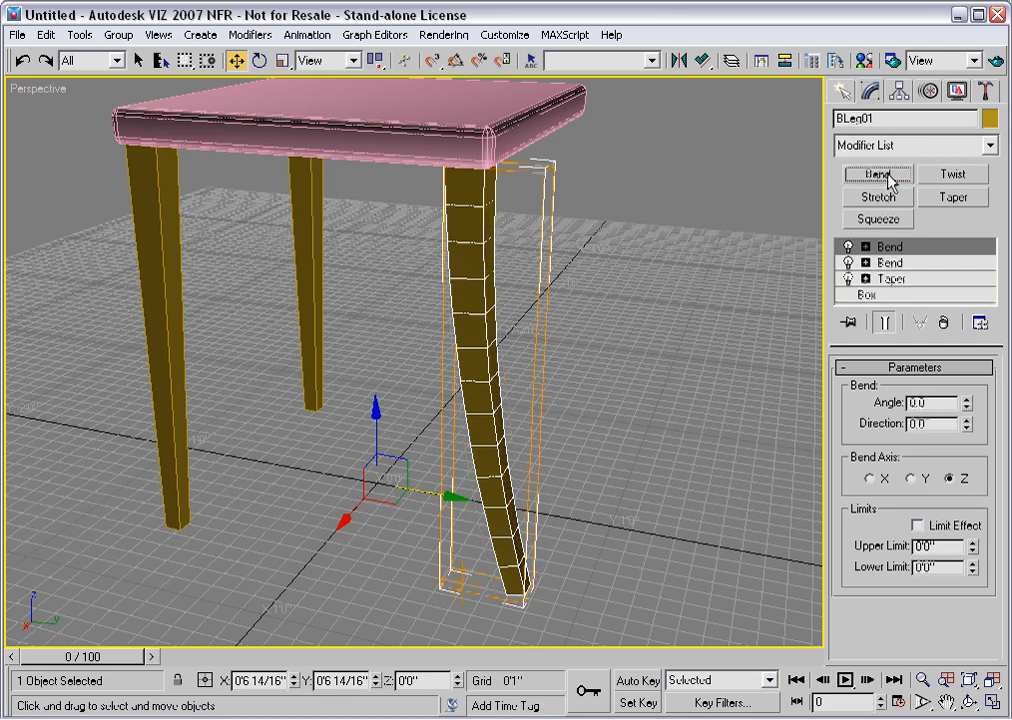
drag(966, 401, 961, 388)
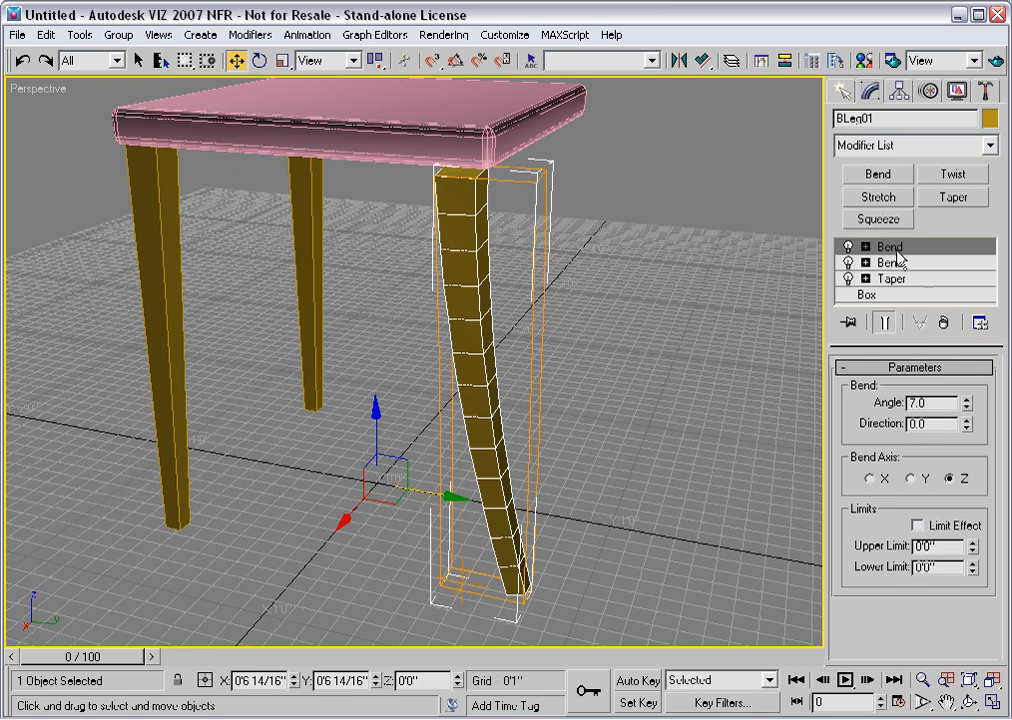
click(943, 322)
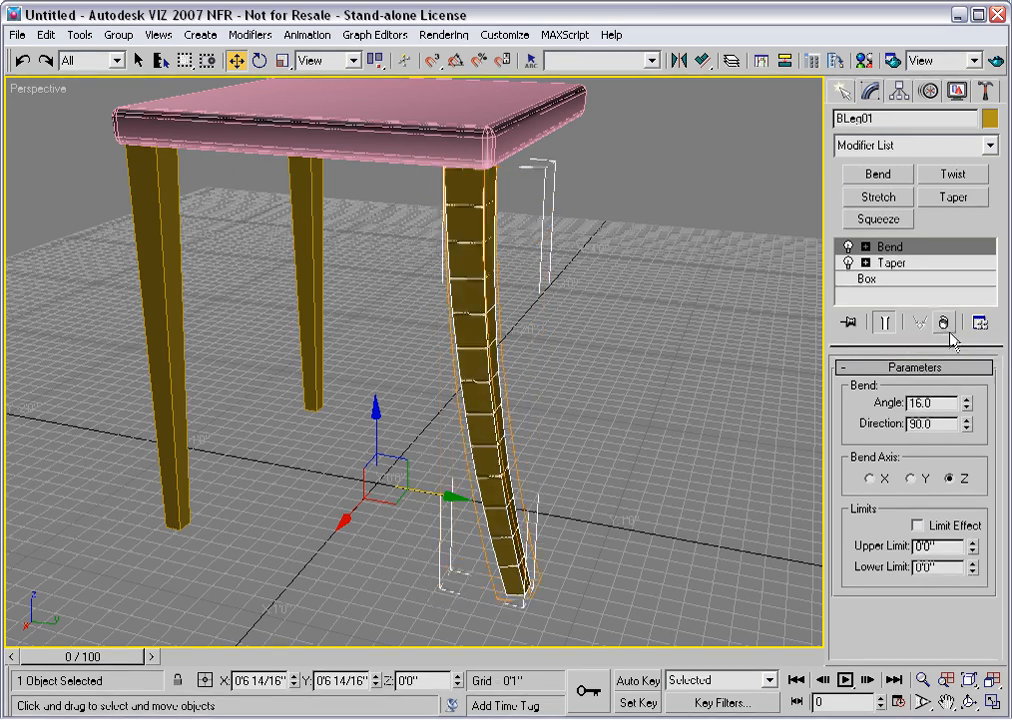
Copy BLeg01's Bend modifier and paste it into the same stack as a second, independent Bend
right_click(912, 253)
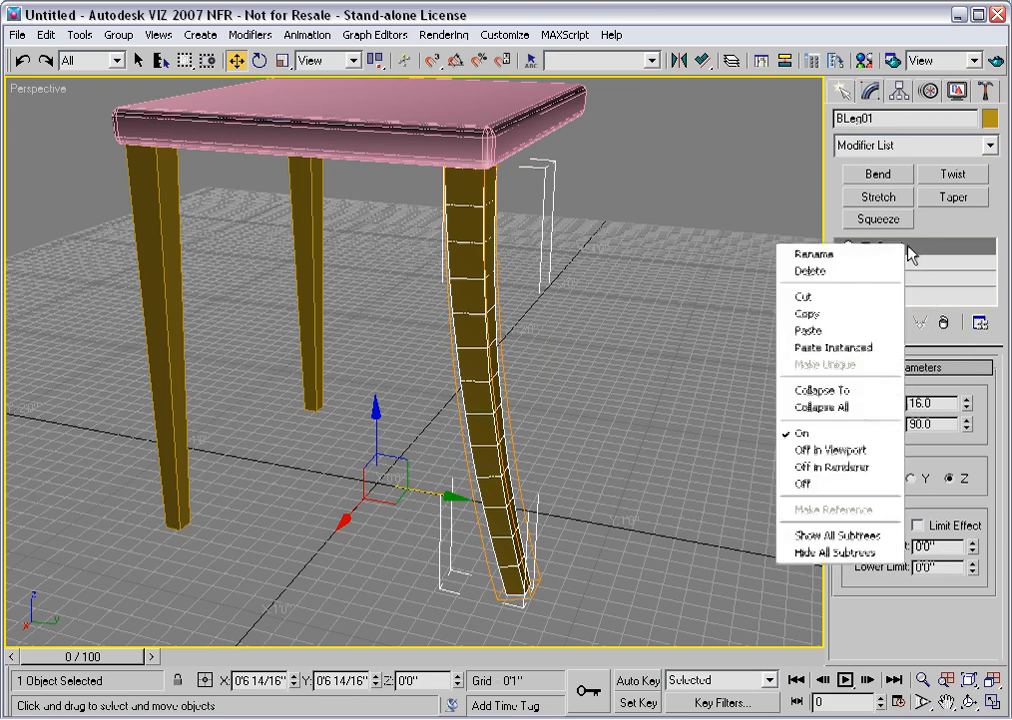
click(823, 316)
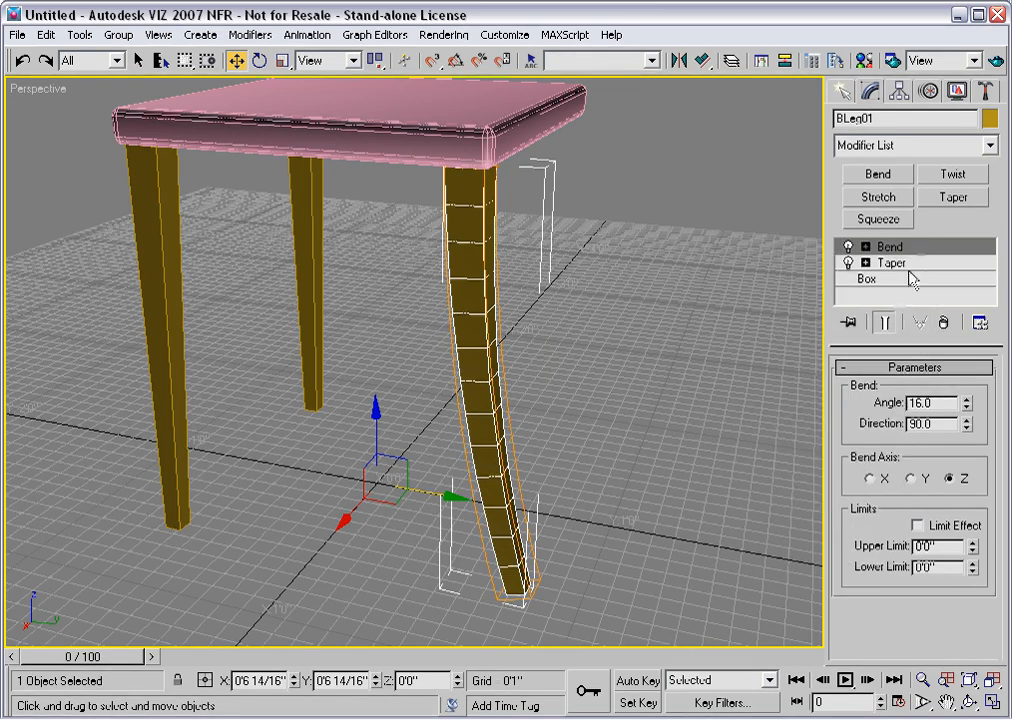
right_click(918, 257)
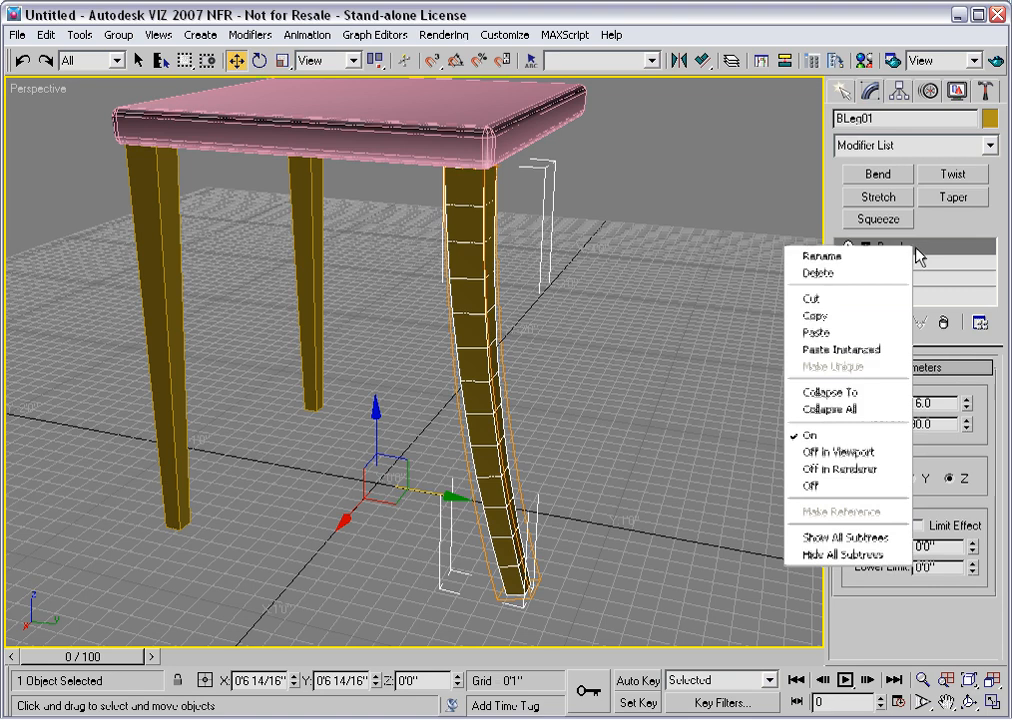
click(836, 333)
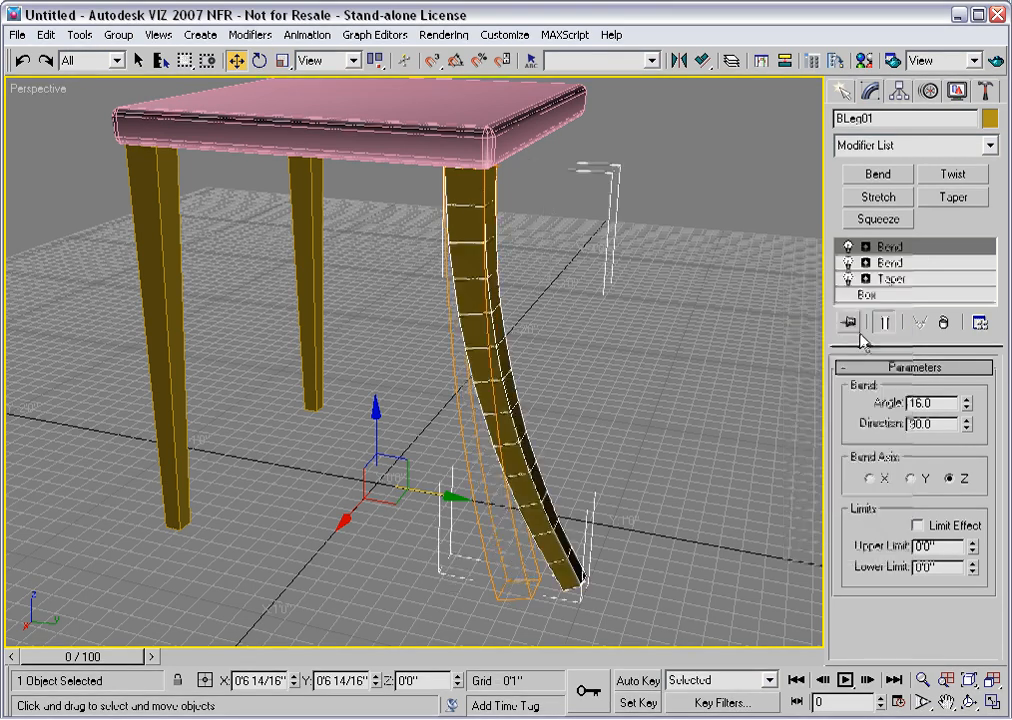
Set the pasted Bend modifier's direction to 0 and its angle to 5
mouse_move(966, 405)
mouse_down()
mouse_move(967, 467)
mouse_move(966, 421)
mouse_up()
right_click(966, 427)
alt+middle_drag(635, 400, 466, 413)
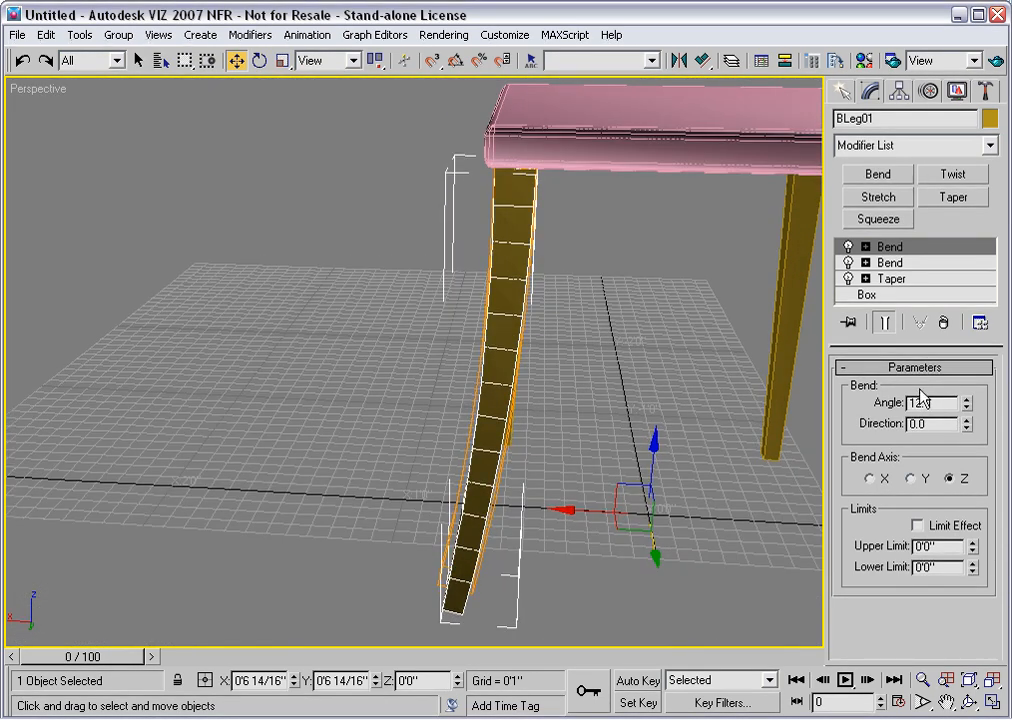
drag(967, 410, 965, 418)
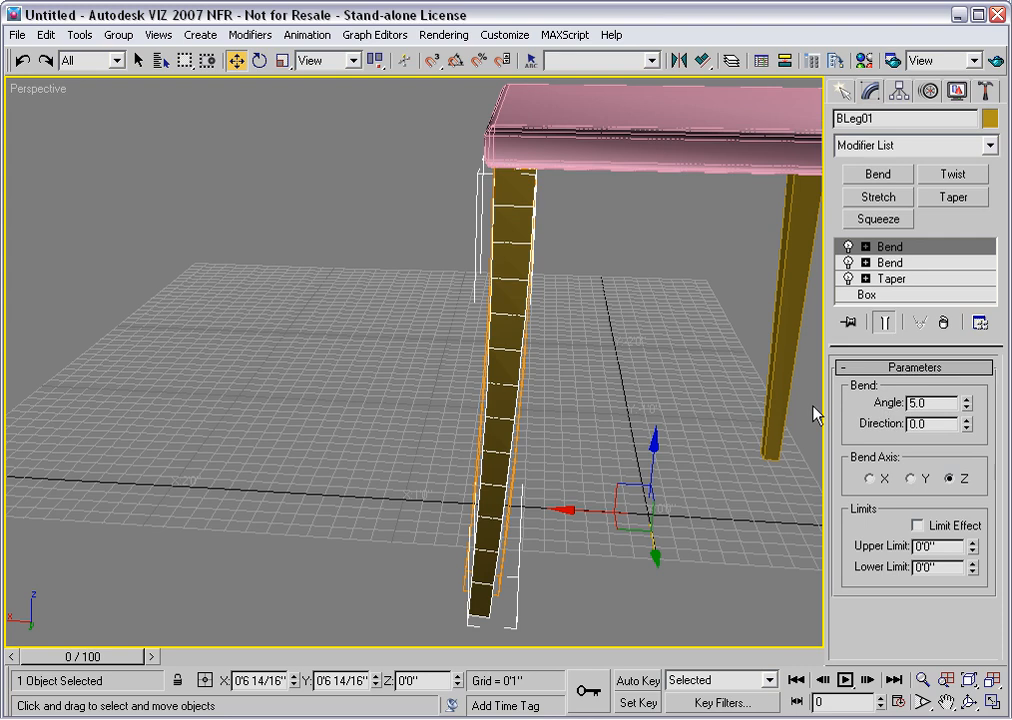
Add an Edit Mesh modifier on top of BLeg01's stack and switch to vertex editing
alt+middle_drag(380, 326, 614, 326)
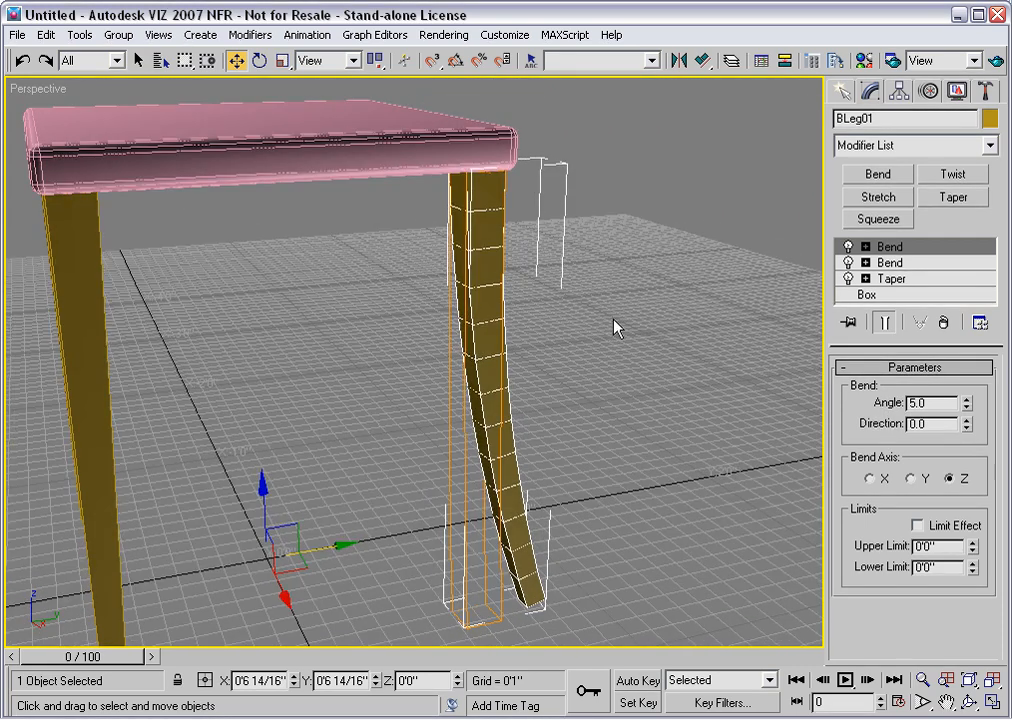
middle_drag(633, 434, 570, 240)
scroll(490, 460, up, 5)
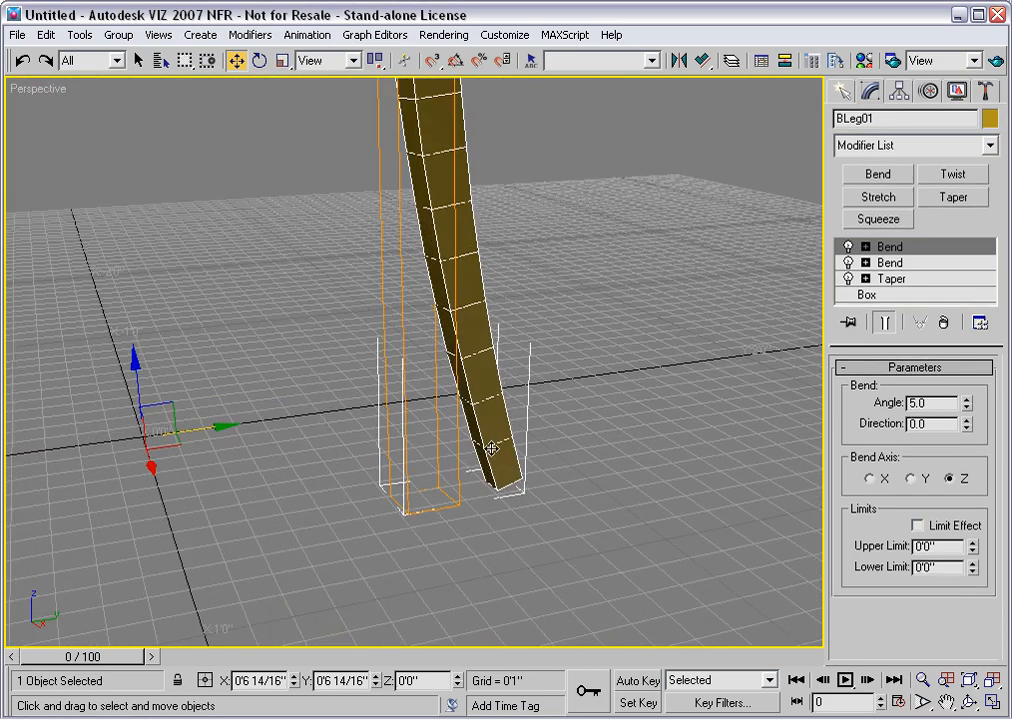
scroll(499, 442, up, 2)
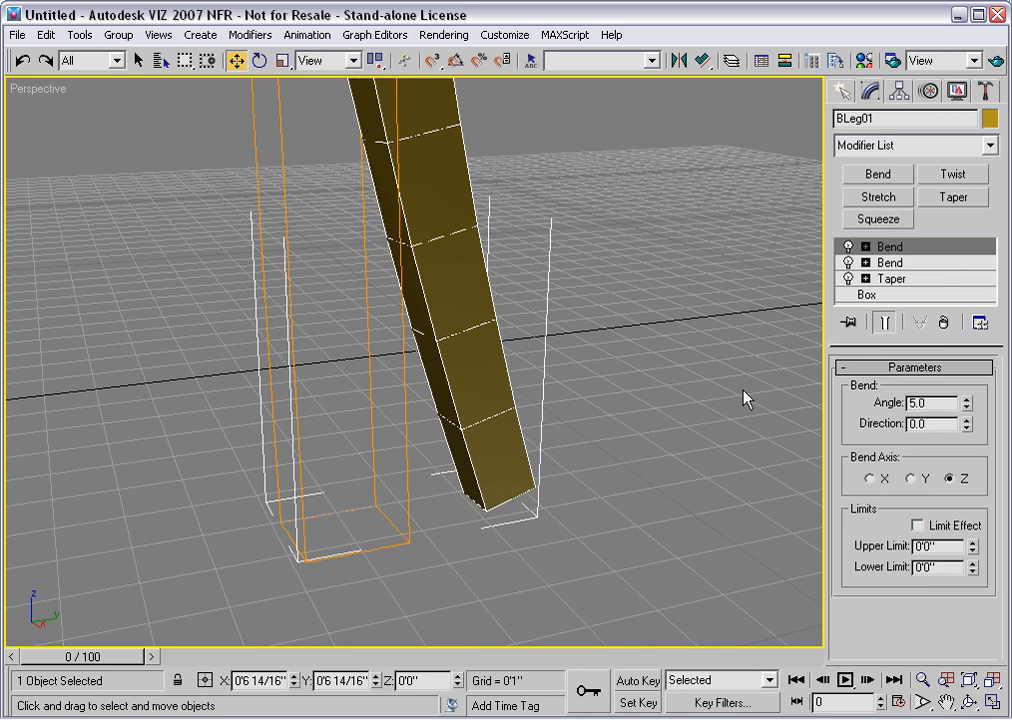
click(990, 146)
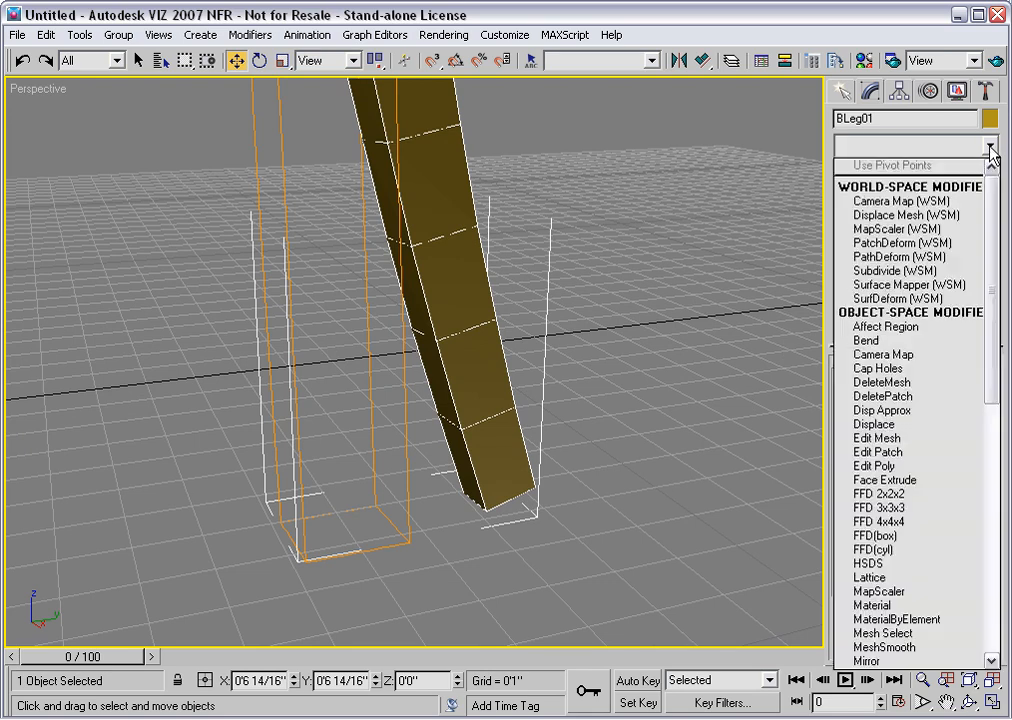
click(880, 438)
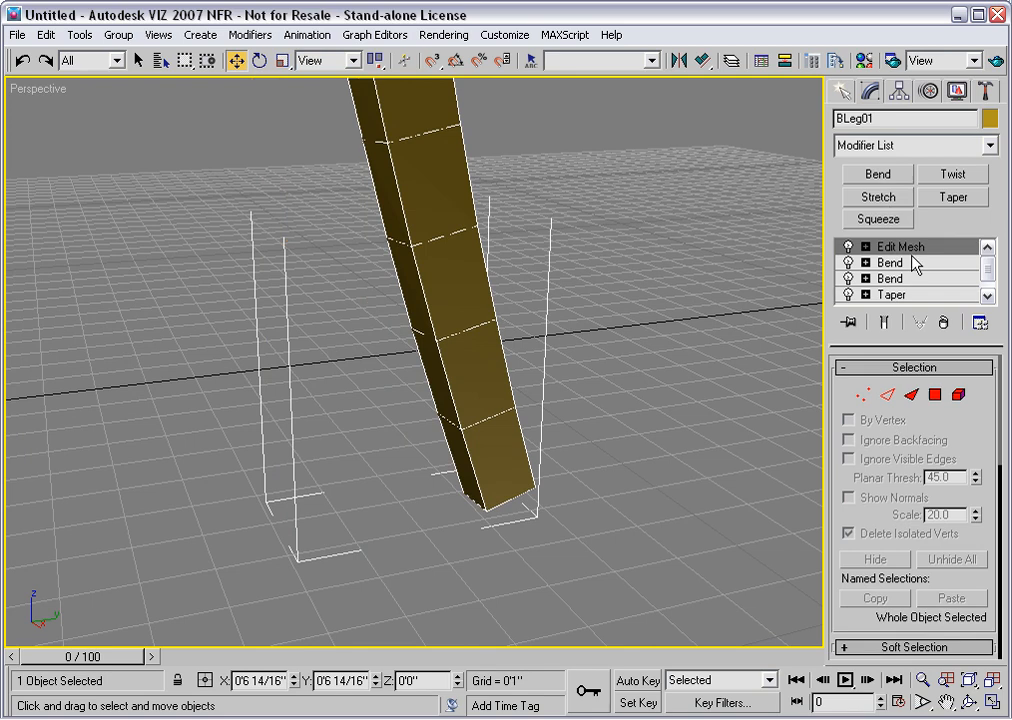
click(862, 396)
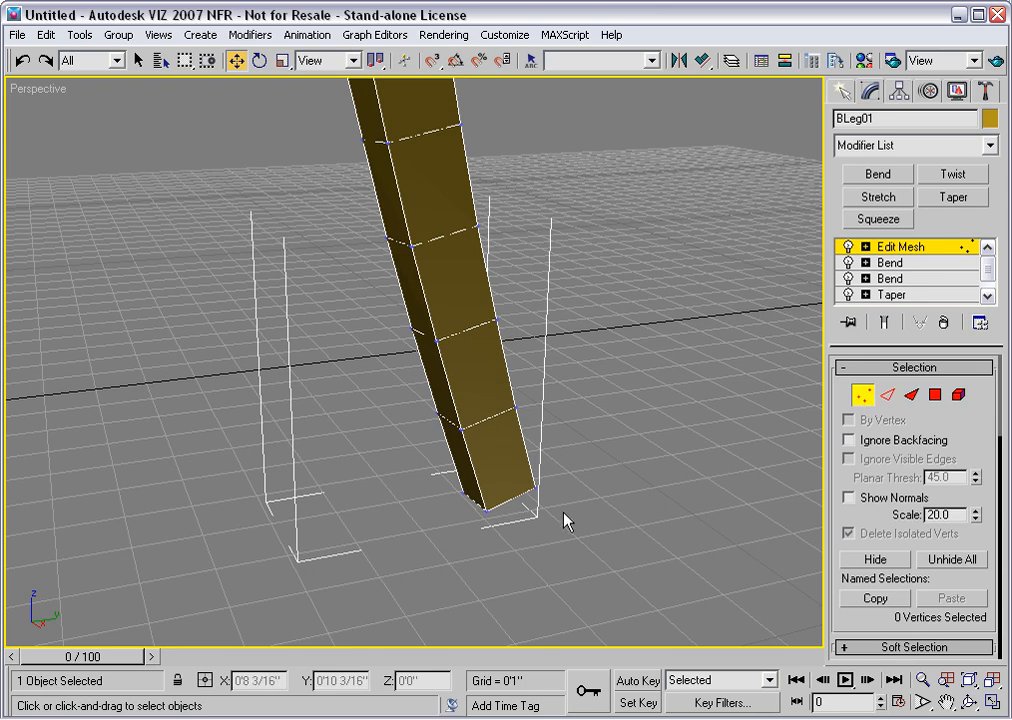
Flatten the foot of BLeg01 by setting the Z height of each of its four bottom vertices to 0
drag(552, 509, 520, 494)
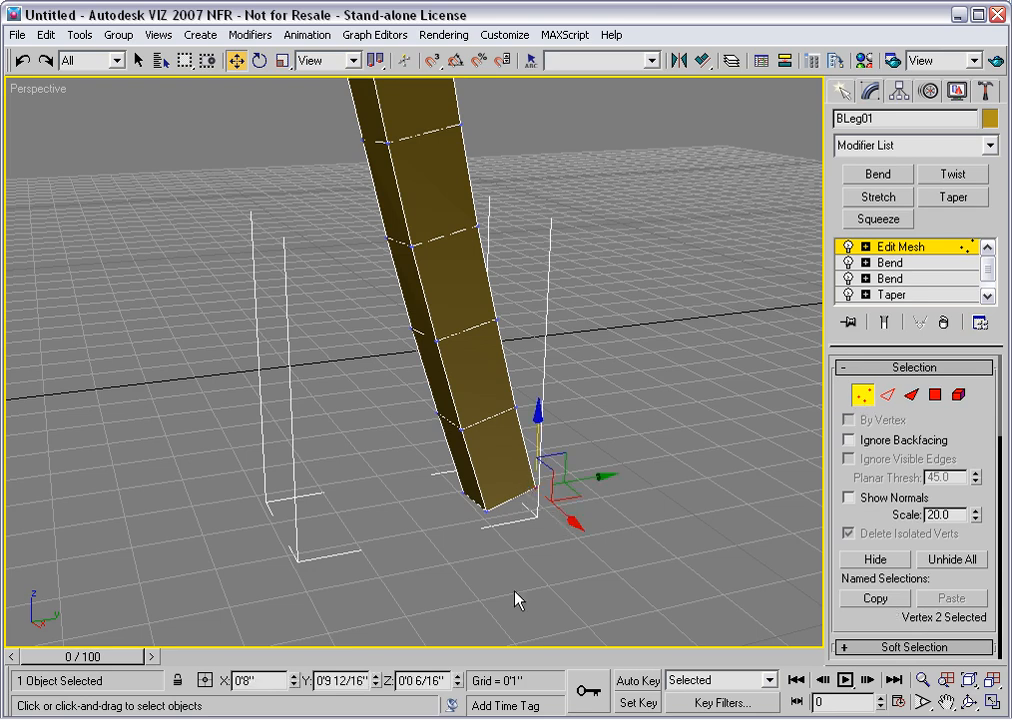
right_click(460, 682)
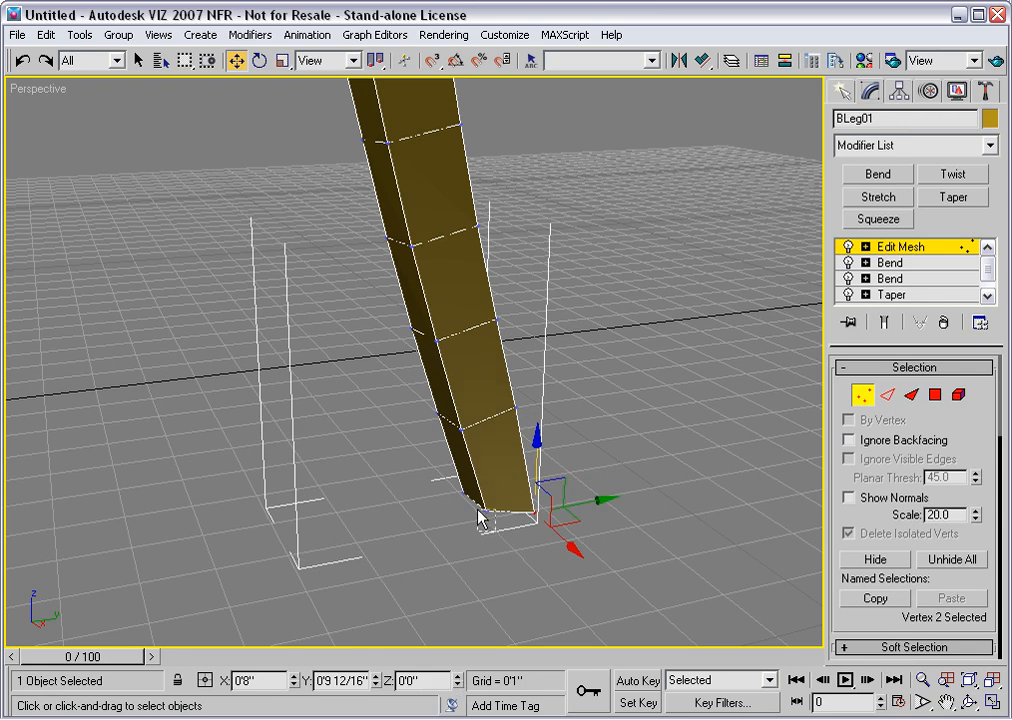
click(481, 514)
right_click(459, 682)
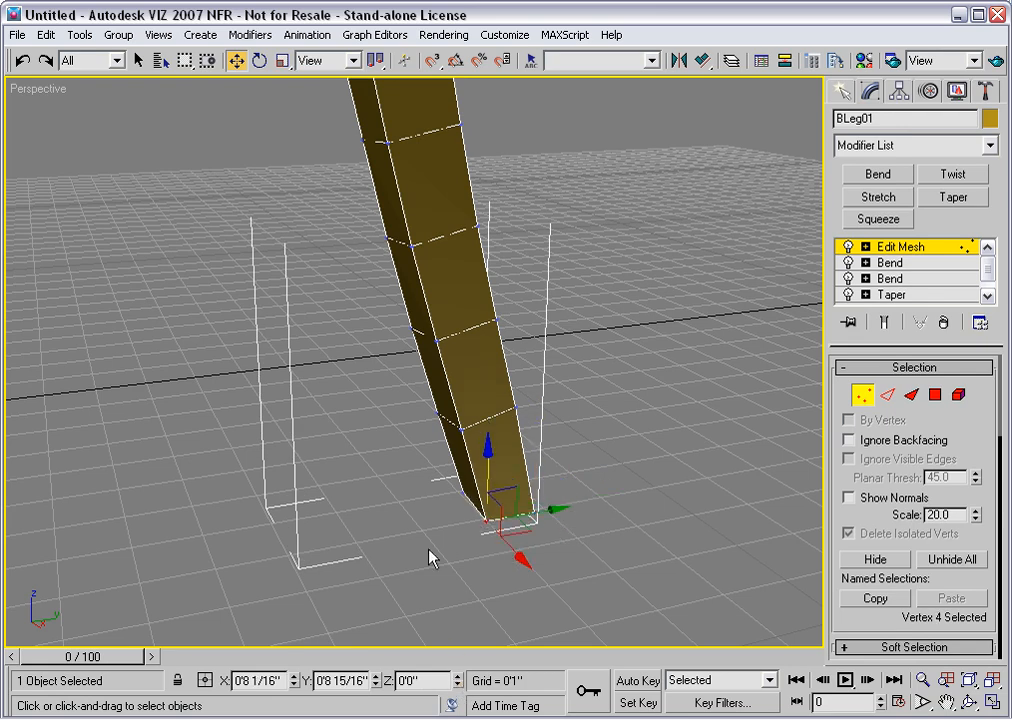
click(444, 489)
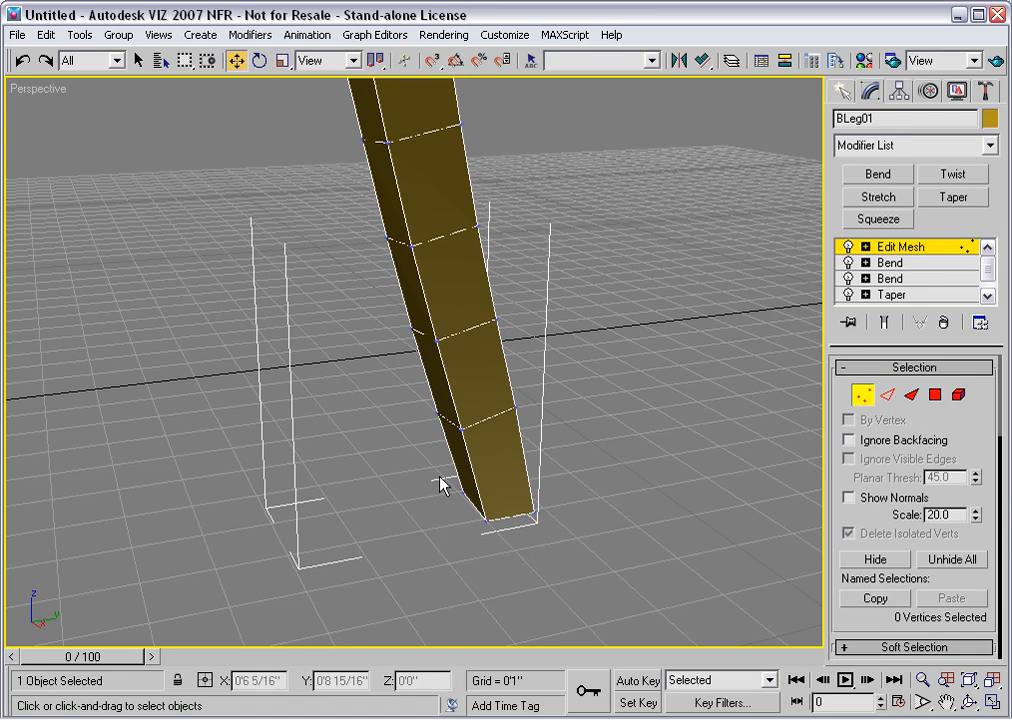
drag(439, 476, 474, 512)
right_click(459, 681)
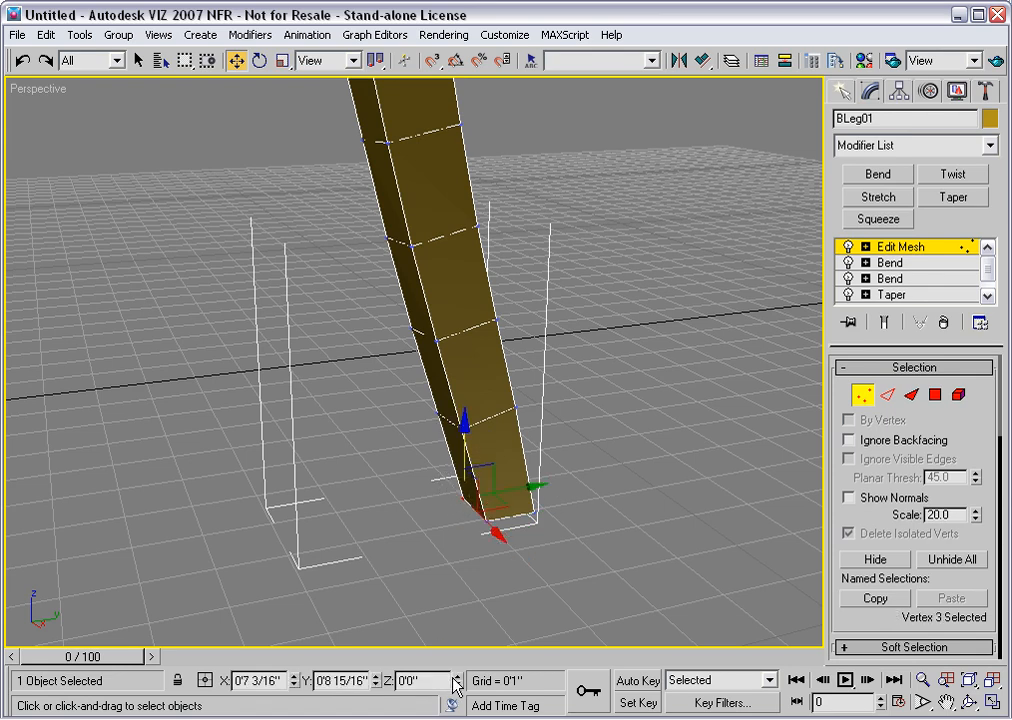
alt+middle_drag(537, 545, 520, 550)
click(497, 528)
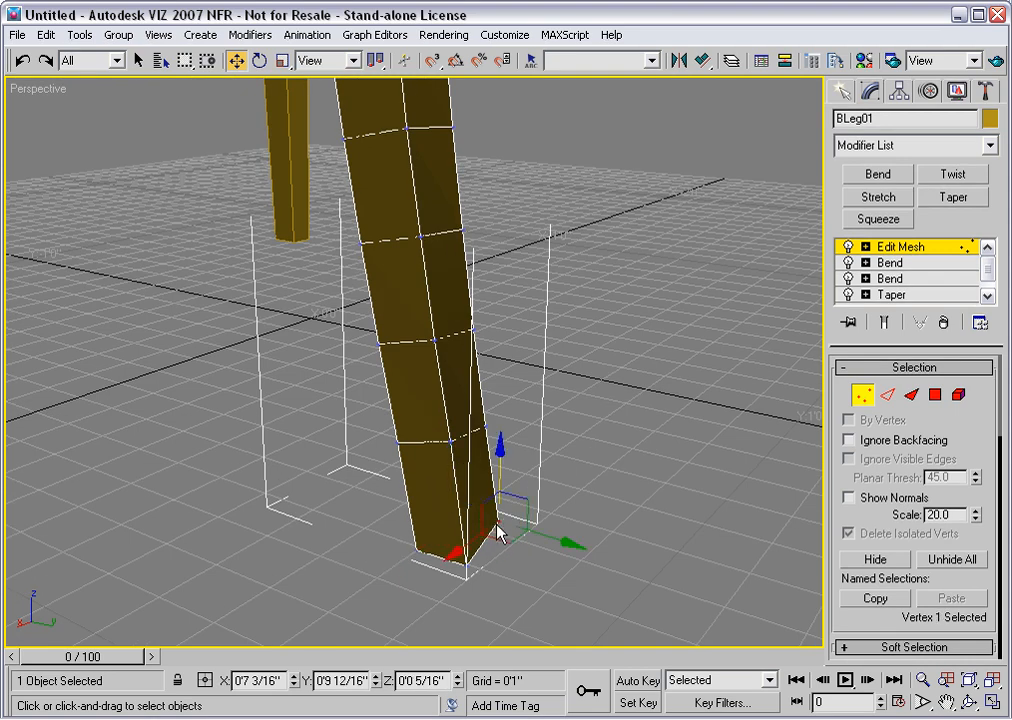
click(458, 678)
right_click(460, 683)
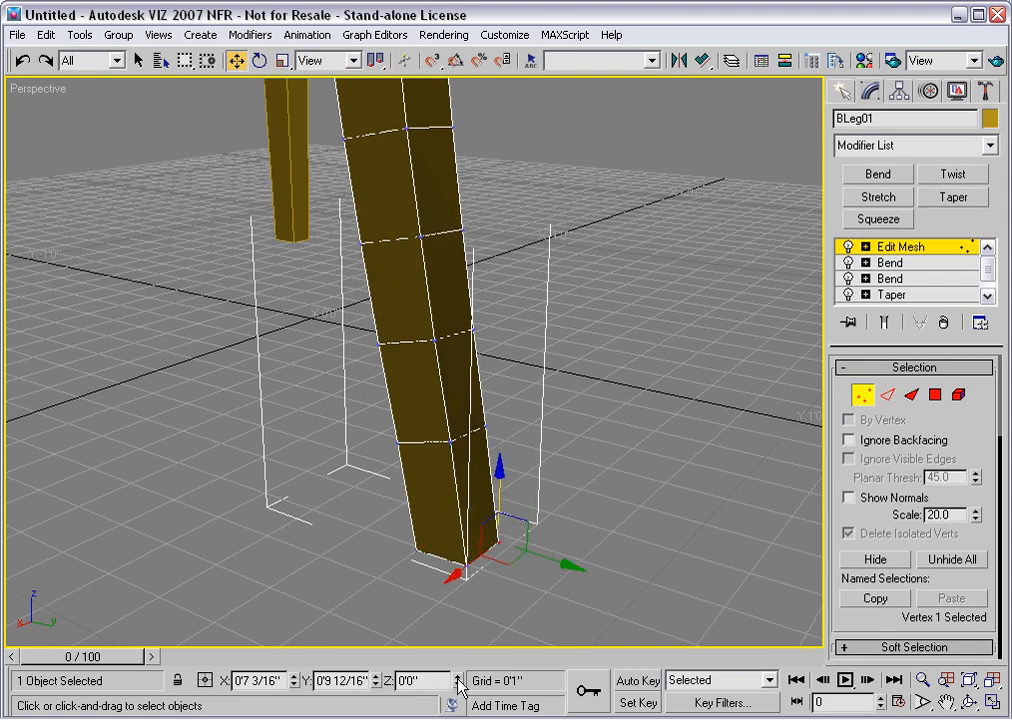
Move the two rear bottom vertices of the foot slightly outward along Y, the second one to about 0'9 14/16"
alt+middle_drag(451, 600, 490, 590)
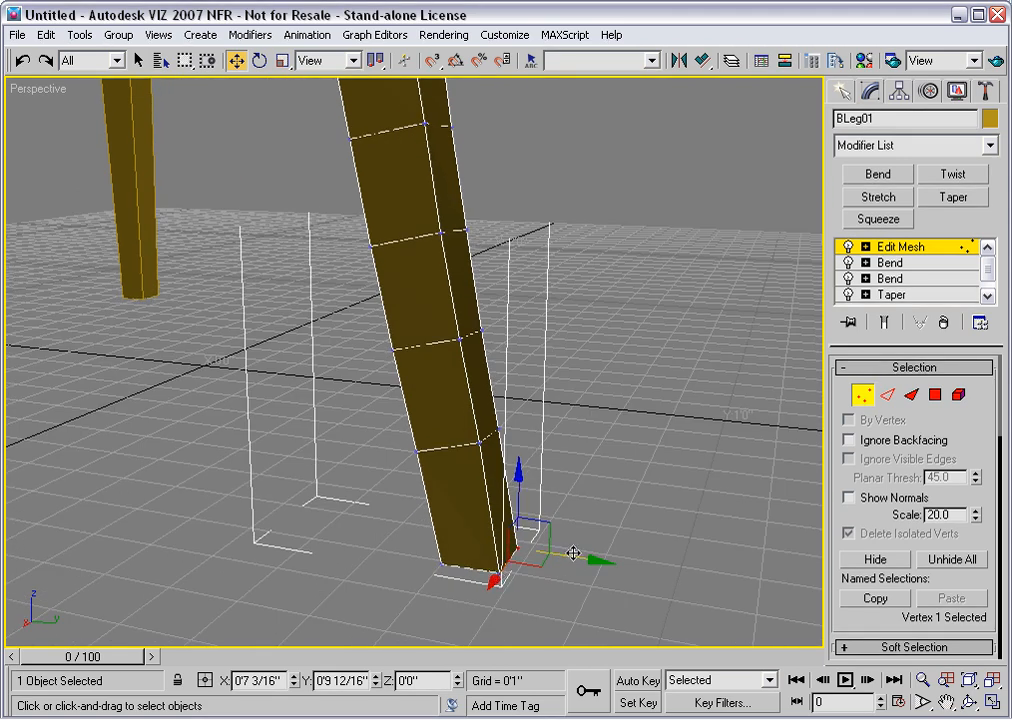
drag(497, 578, 580, 555)
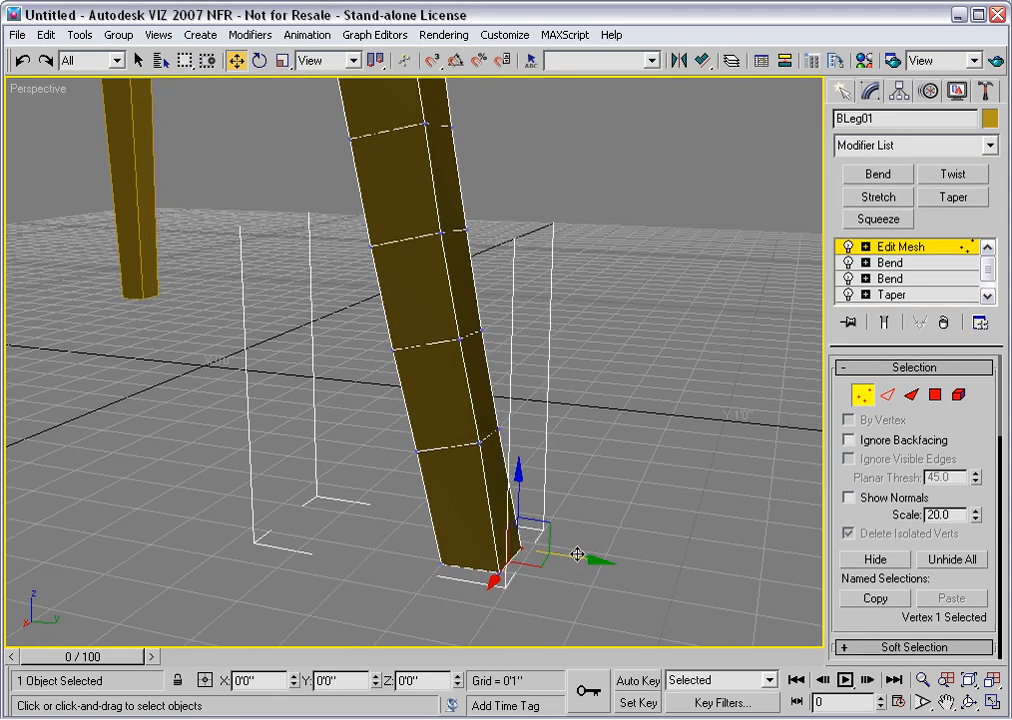
click(501, 580)
click(501, 575)
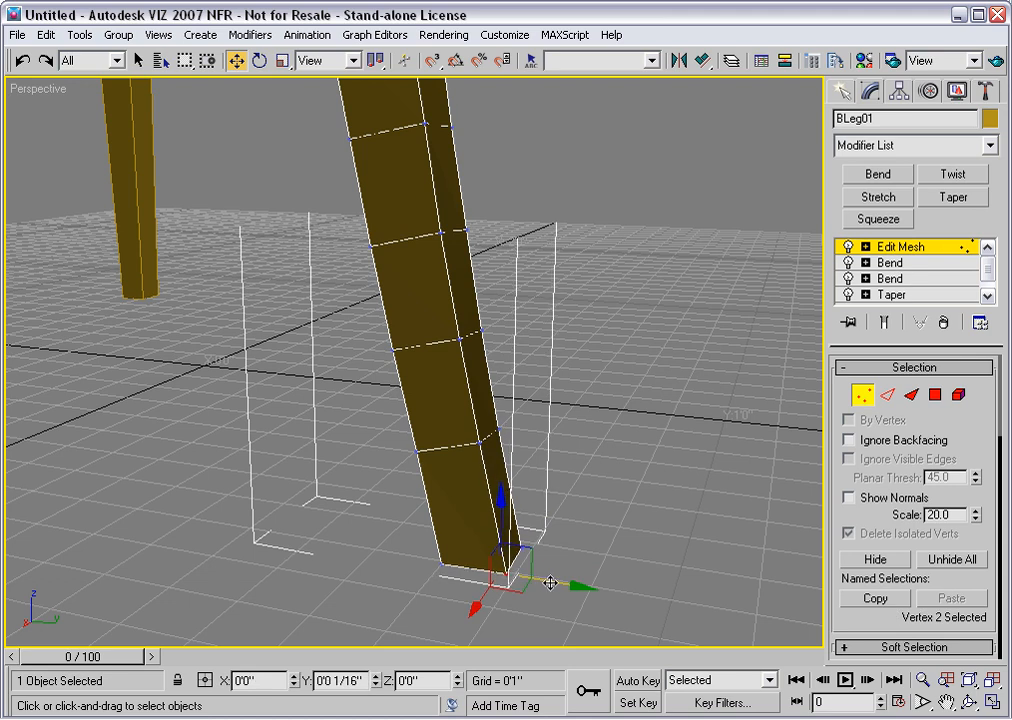
drag(548, 583, 463, 276)
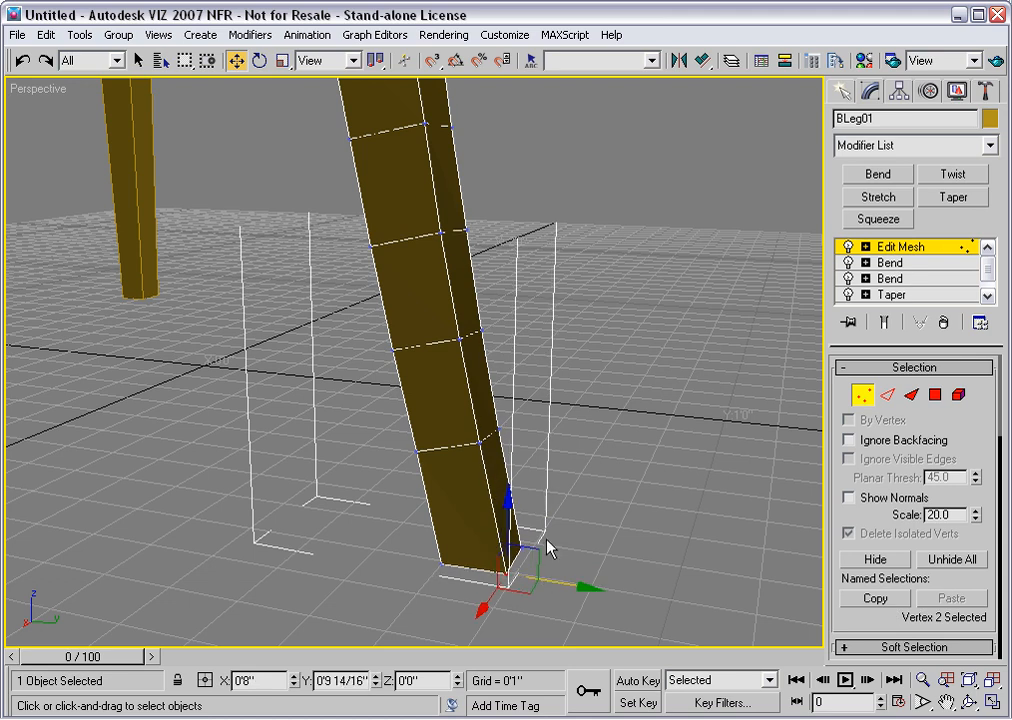
Move the two inner bottom vertices of the foot together along Y to 0'9" and leave vertex editing
alt+middle_drag(418, 492, 497, 490)
drag(497, 576, 459, 543)
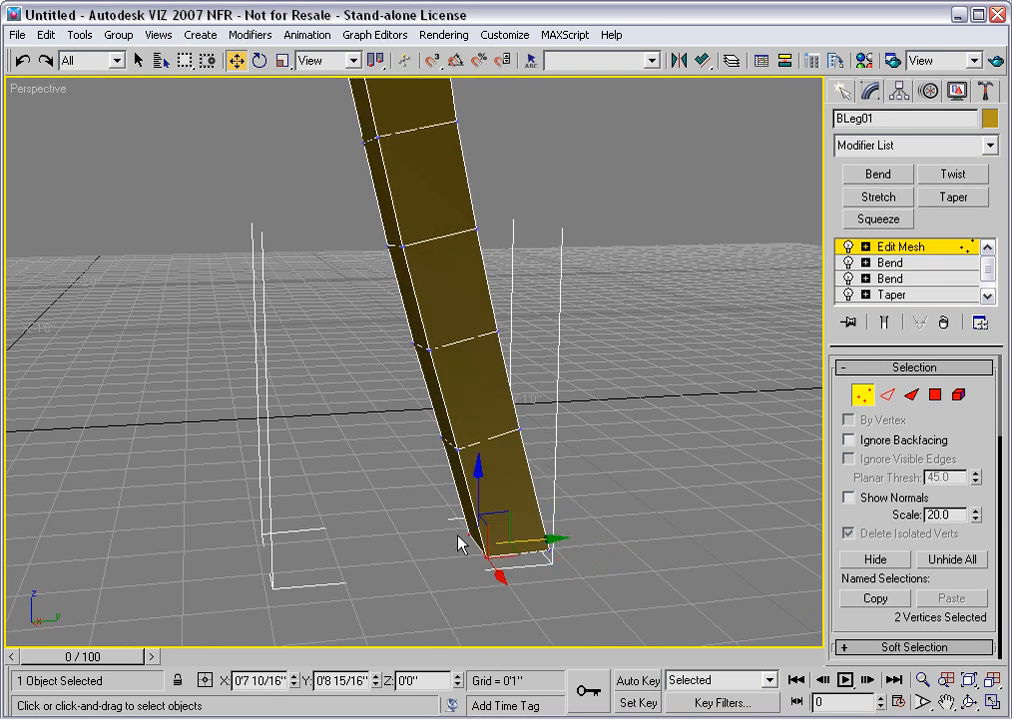
drag(521, 544, 521, 546)
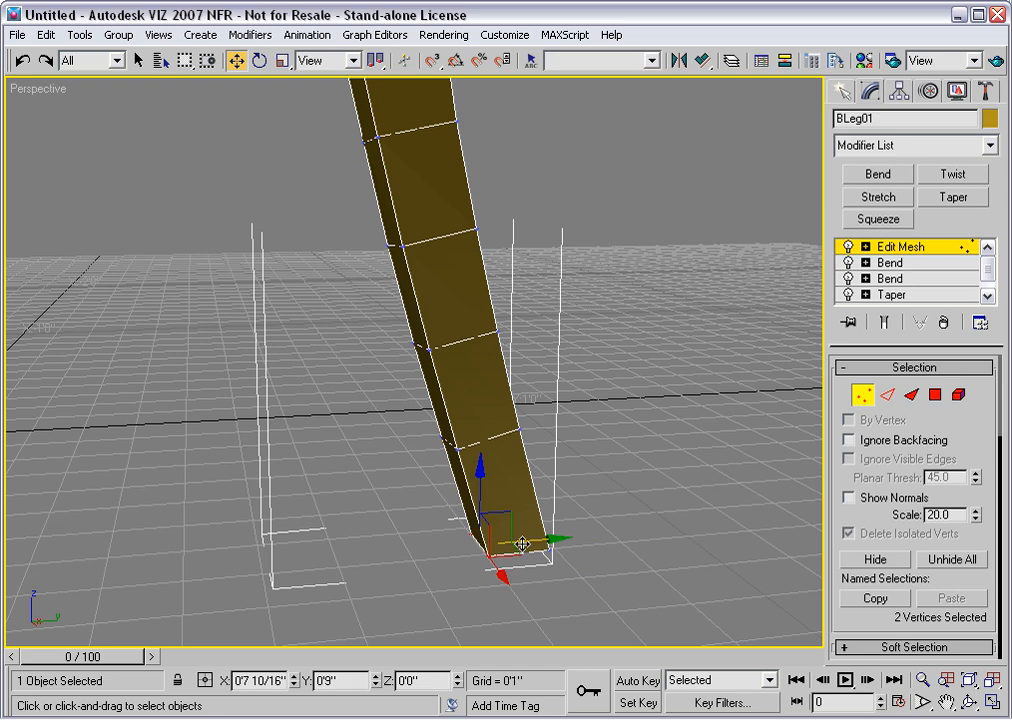
click(678, 446)
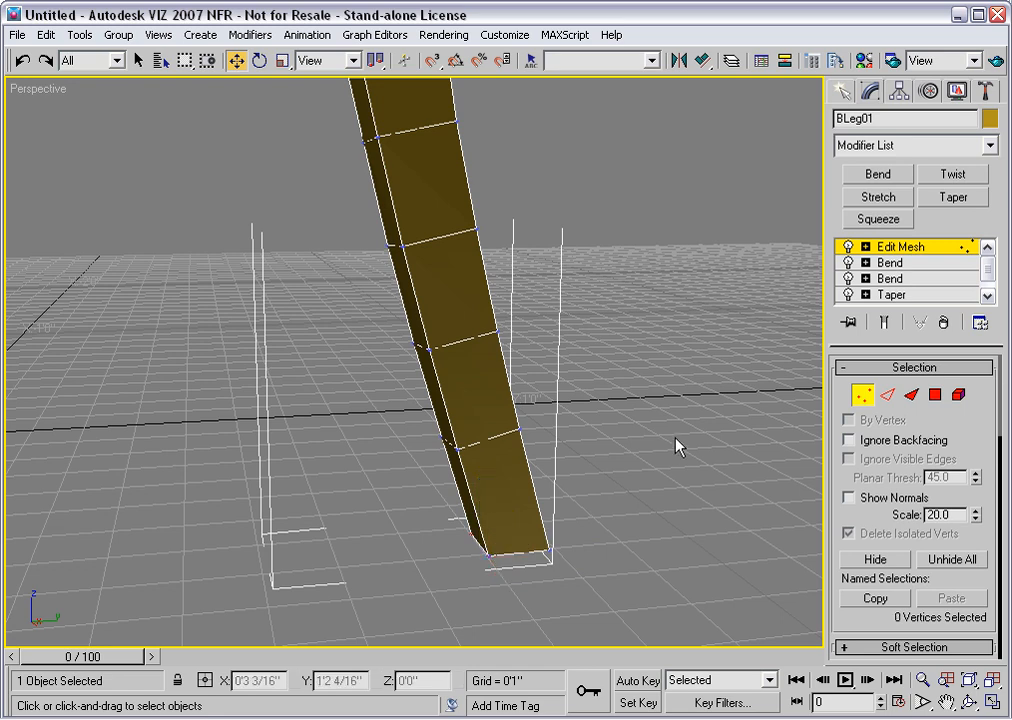
click(910, 249)
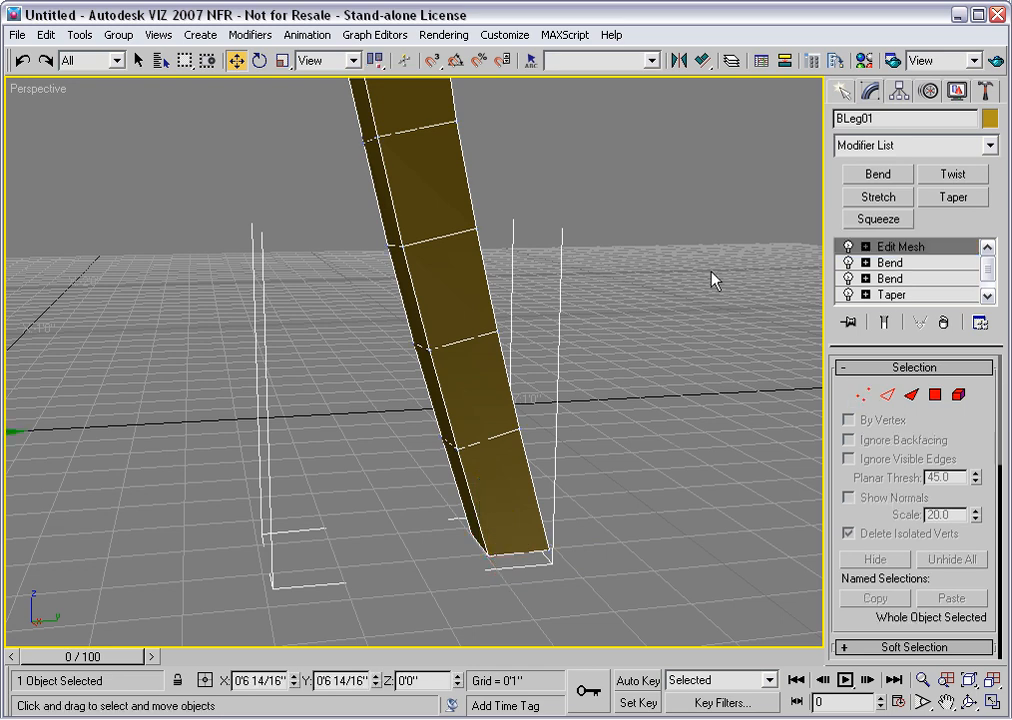
Mirror the finished back leg BLeg01 across the X axis as an instance with an offset of 0
key(z)
alt+middle_drag(497, 262, 516, 283)
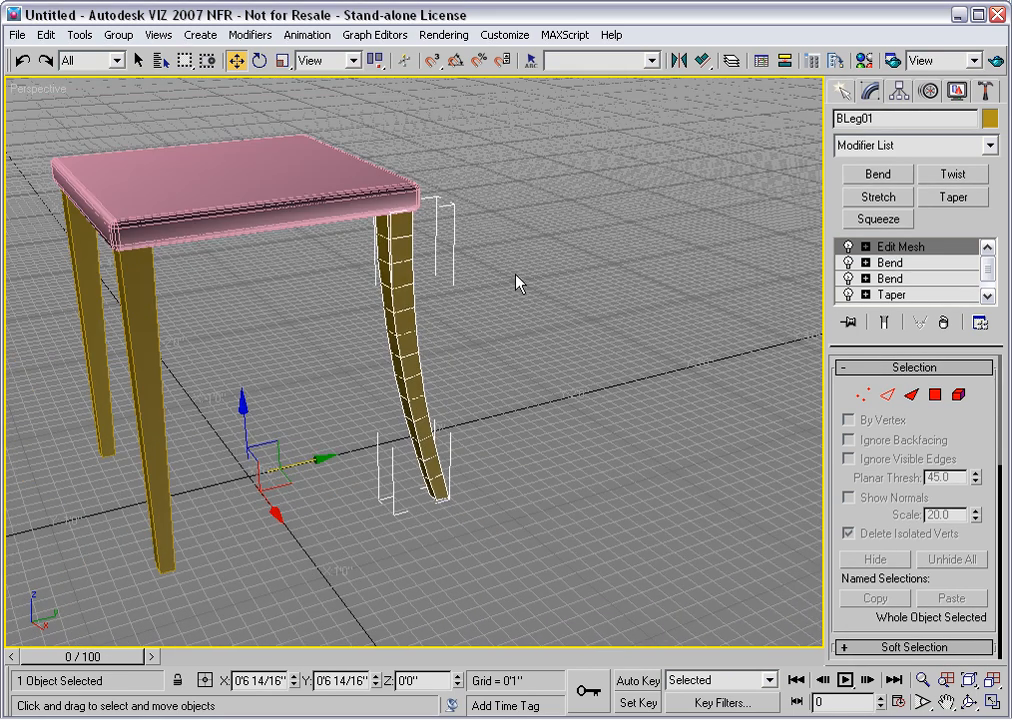
click(679, 62)
click(426, 271)
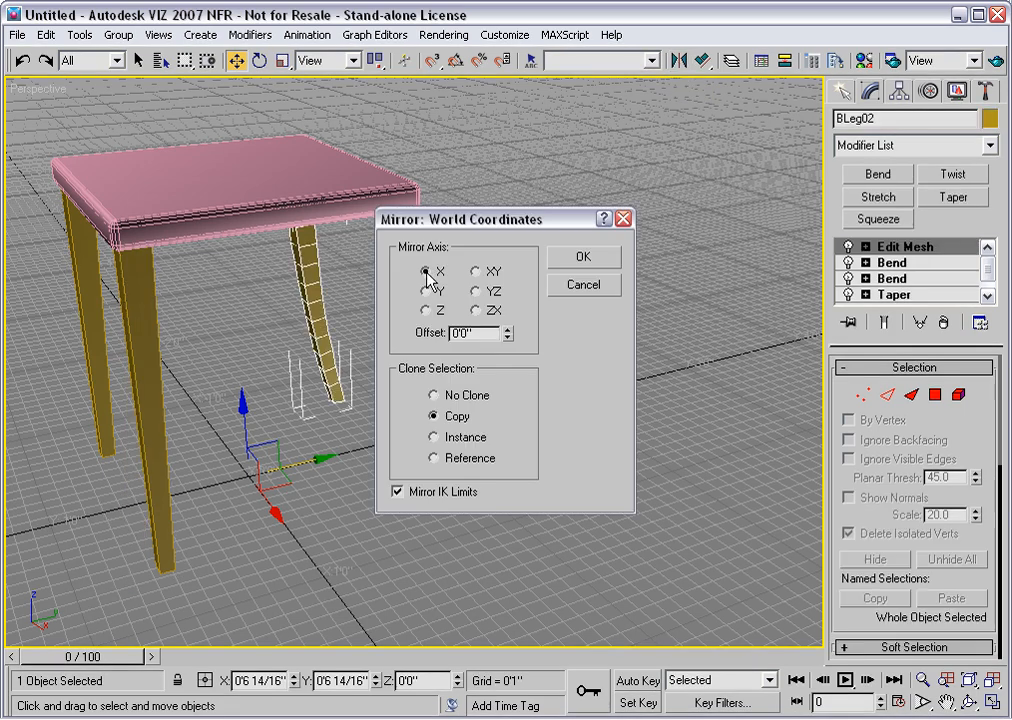
click(433, 437)
drag(531, 224, 649, 222)
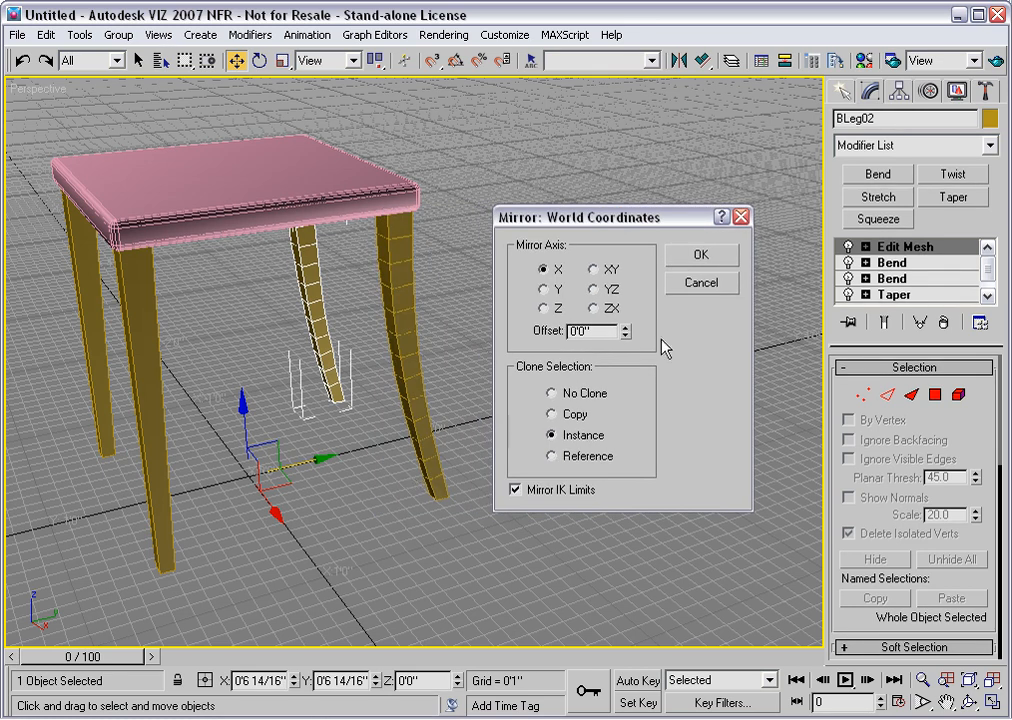
click(684, 262)
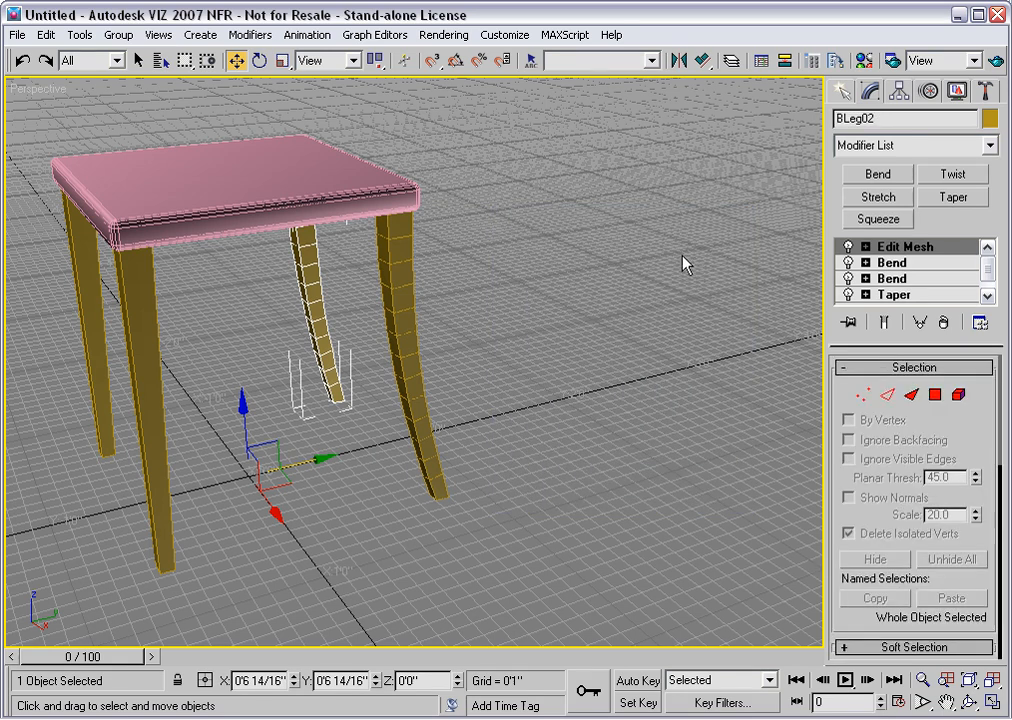